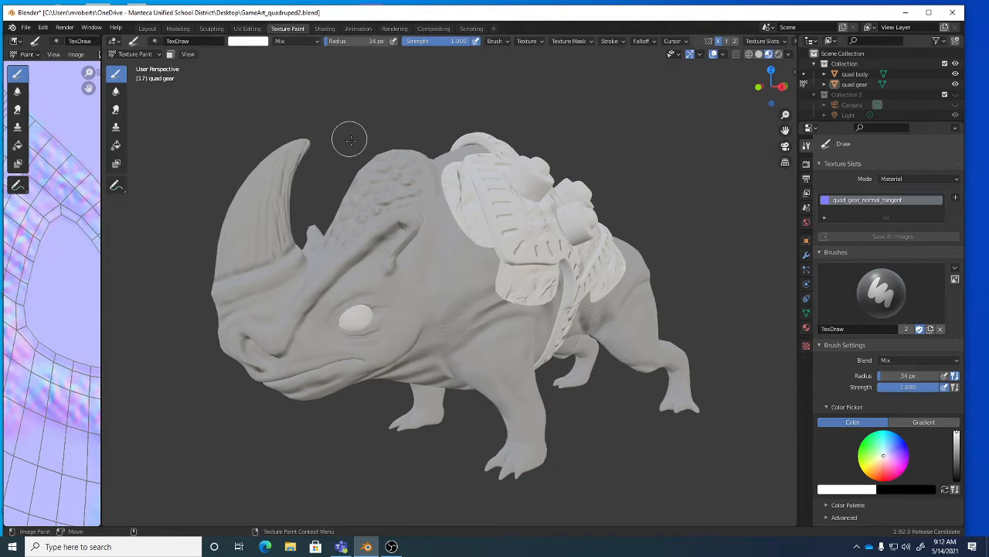
Keep the gear in Texture Paint mode and review the brush stroke and texture mask options.
click(142, 55)
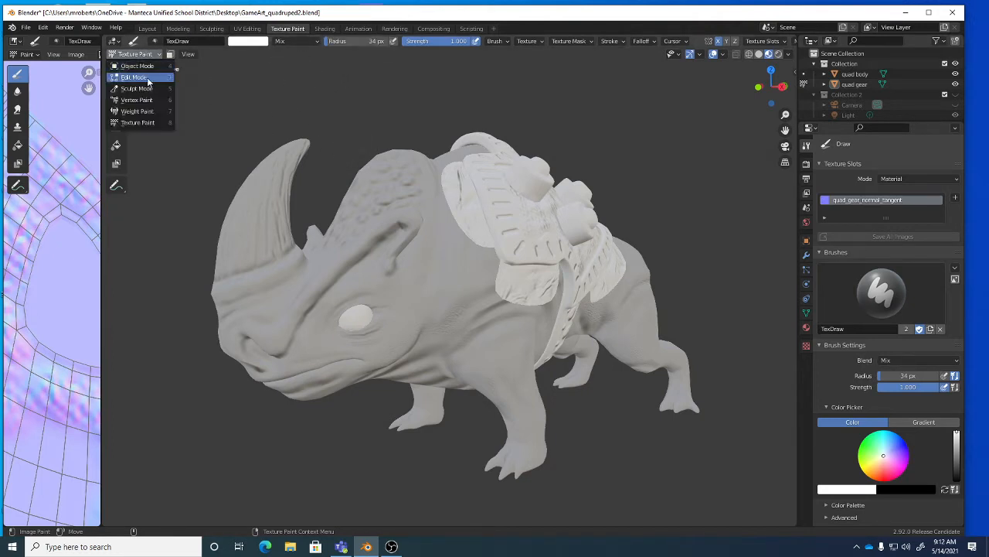
click(158, 123)
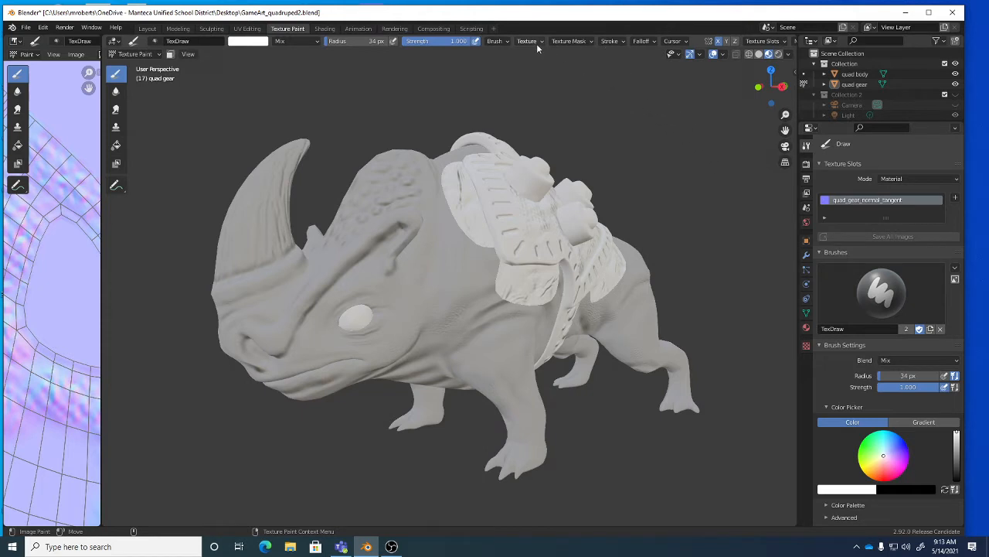
click(609, 42)
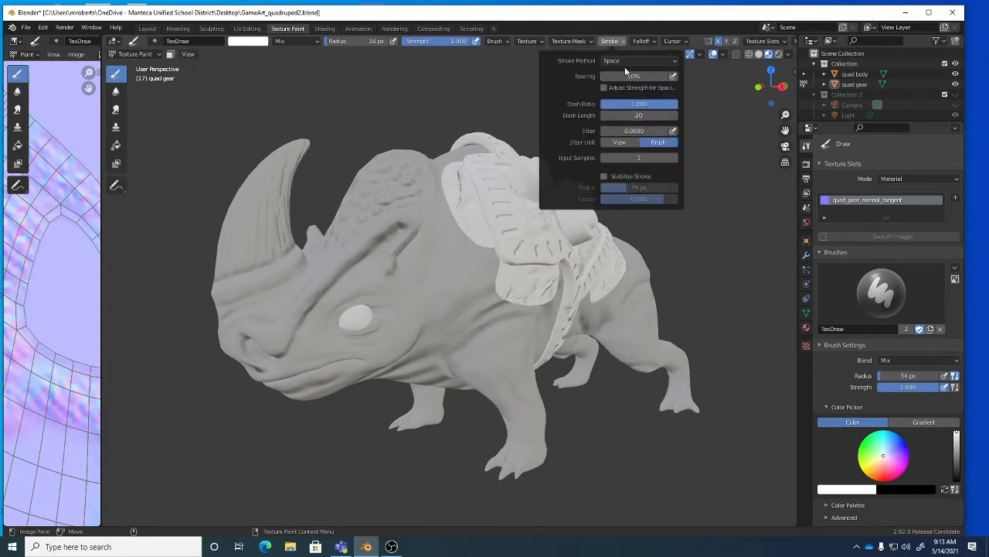
click(587, 43)
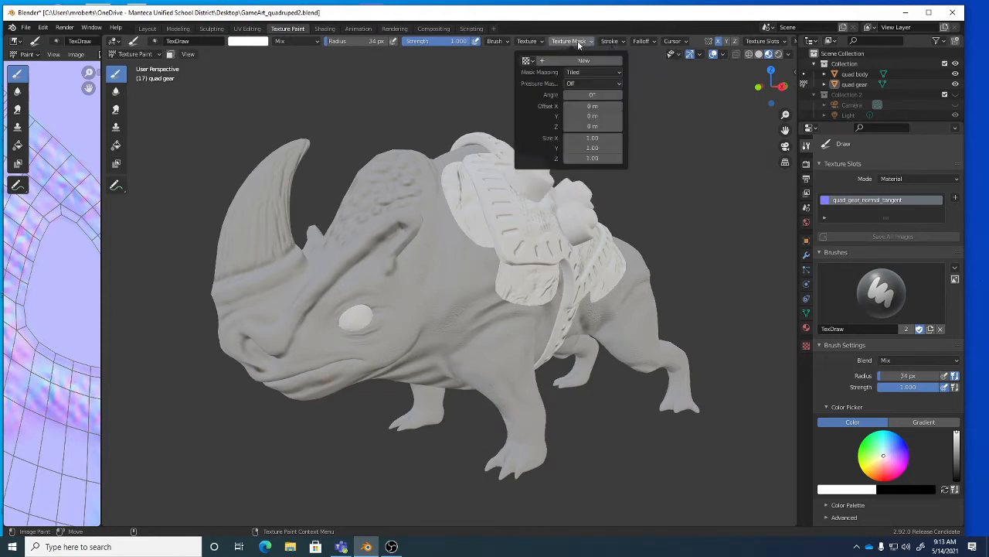
click(613, 42)
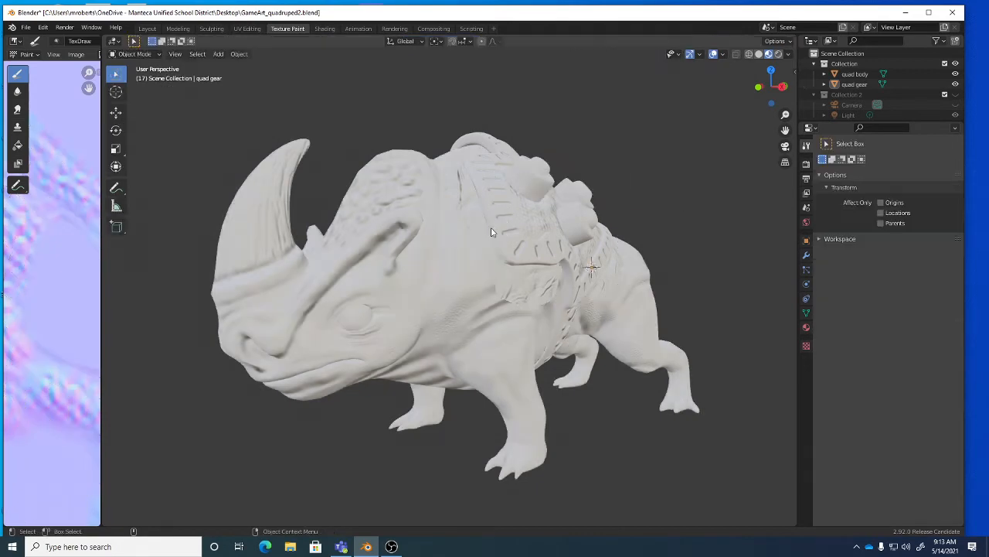
Return to Object Mode, select the rhino body, hide the saddle gear, and show the body's material.
key(ctrl+Tab)
click(429, 189)
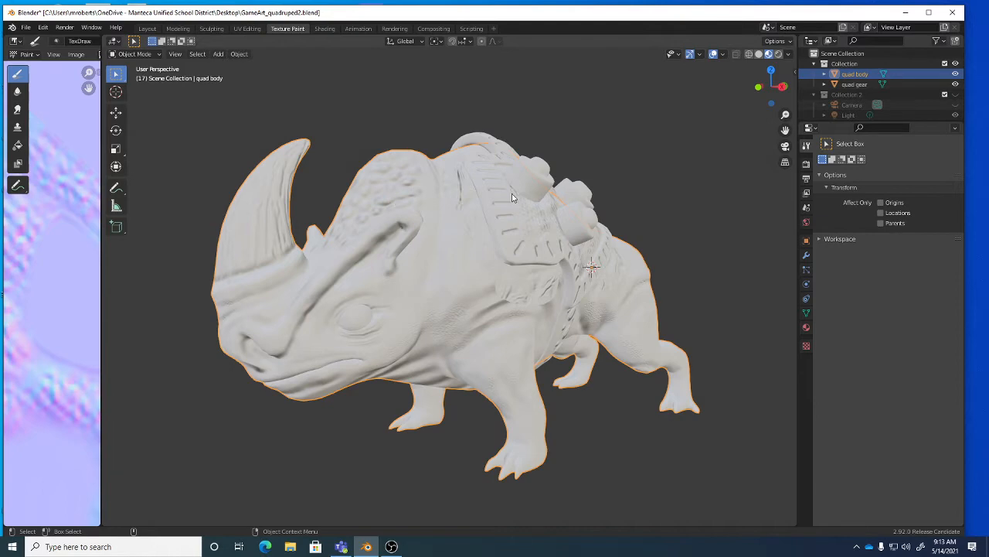
click(956, 84)
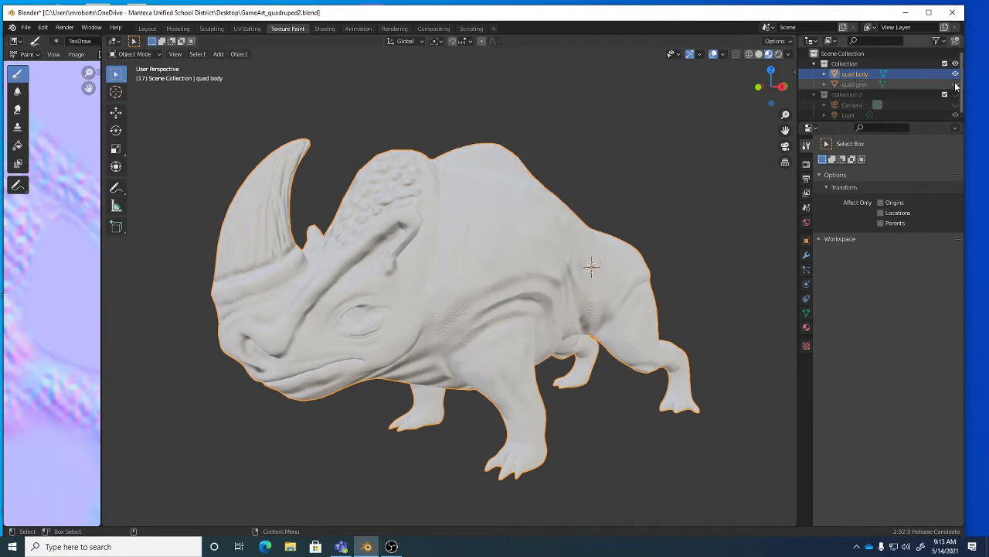
mouse_move(569, 243)
middle_down()
mouse_move(523, 247)
mouse_move(559, 248)
middle_up()
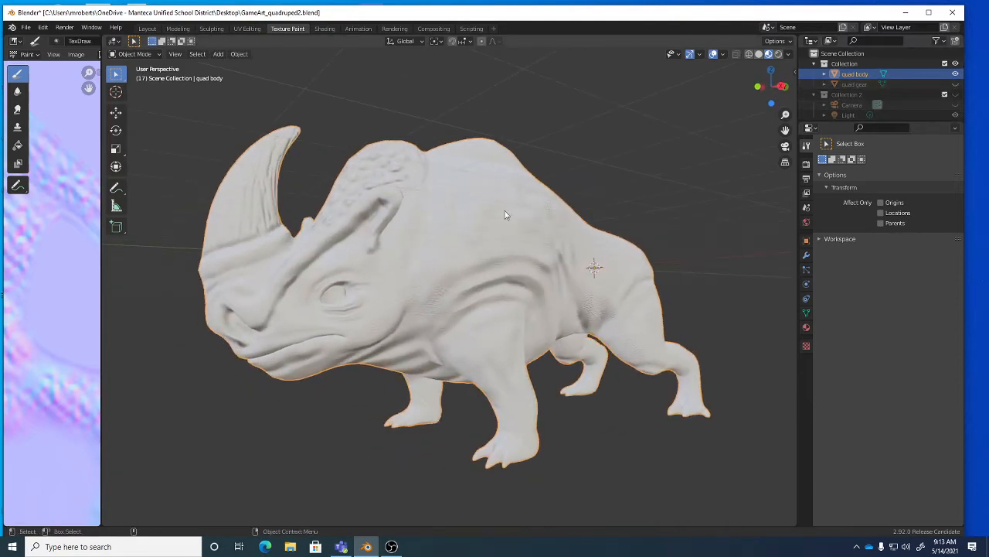
middle_drag(478, 257, 509, 257)
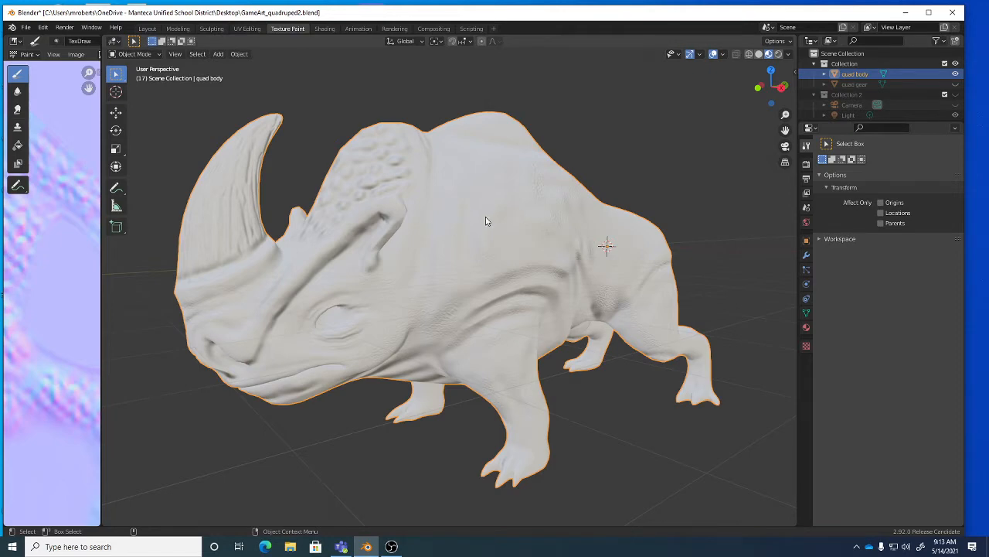
click(806, 328)
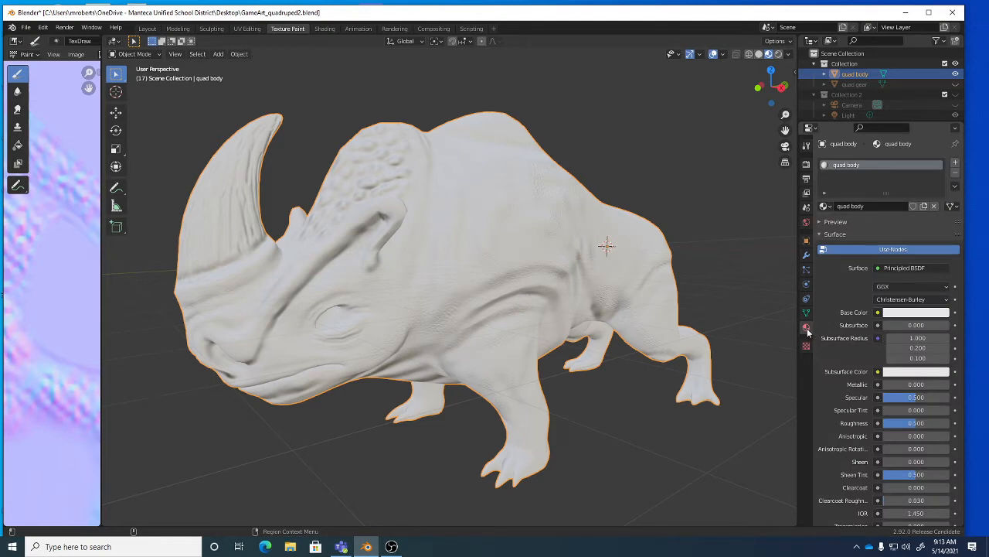
Inspect the quad body shader nodes and the Add > Texture node list, then return to Texture Paint.
click(331, 30)
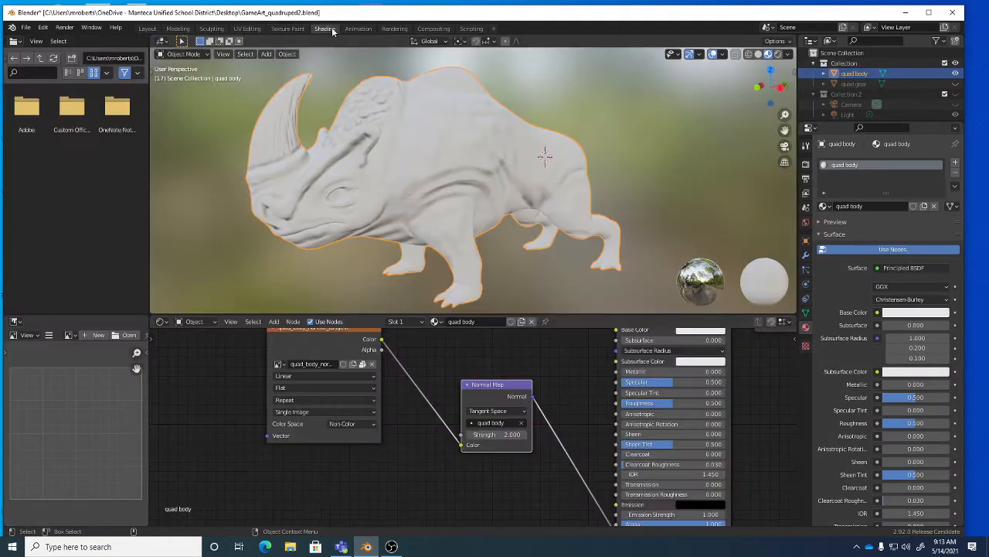
scroll(532, 402, down, 5)
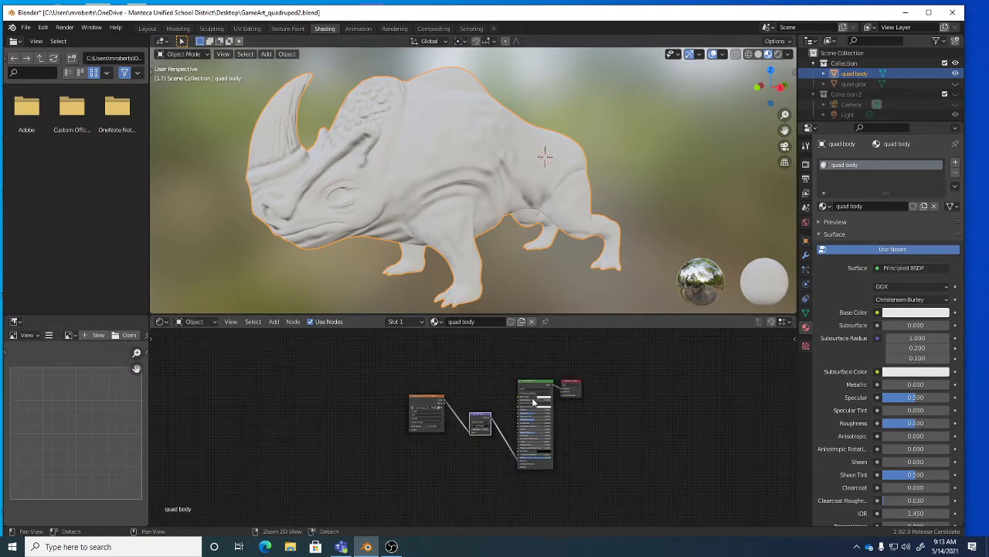
scroll(533, 401, up, 4)
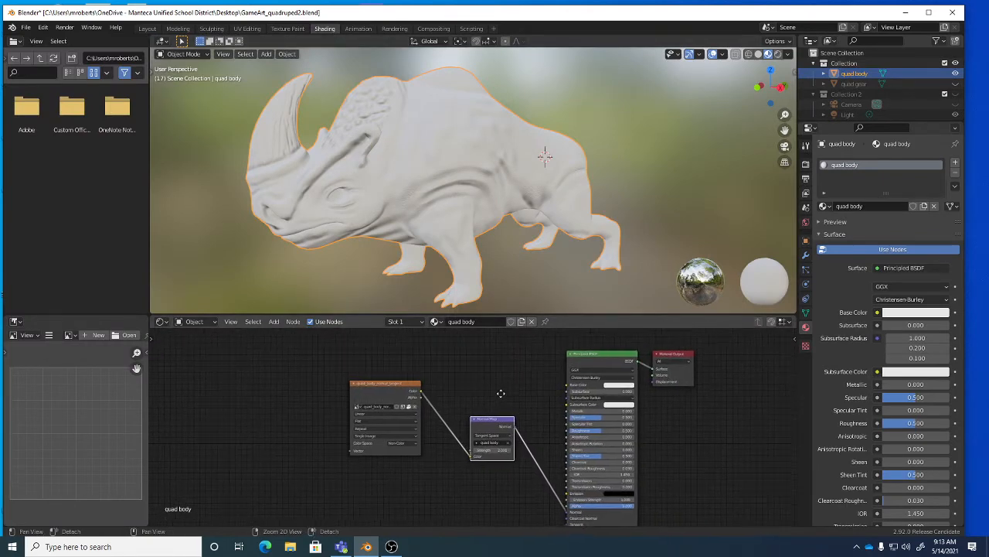
middle_drag(501, 394, 489, 384)
scroll(405, 372, up, 1)
click(273, 323)
mouse_move(288, 379)
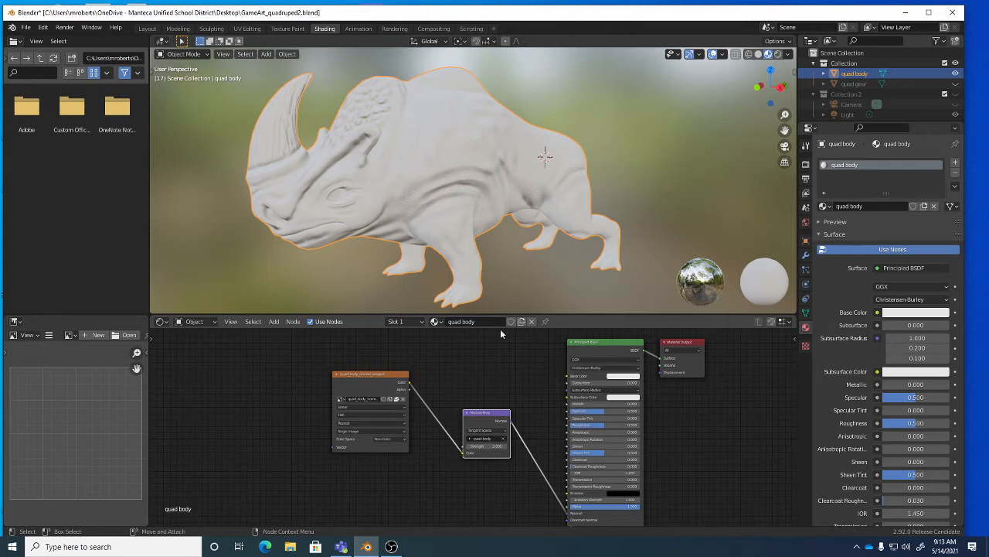
click(292, 30)
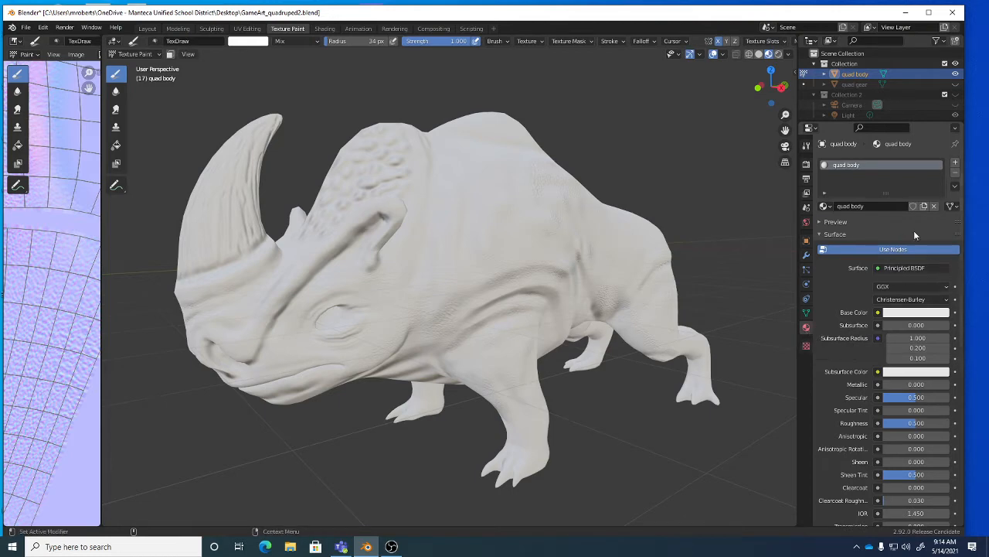
click(826, 205)
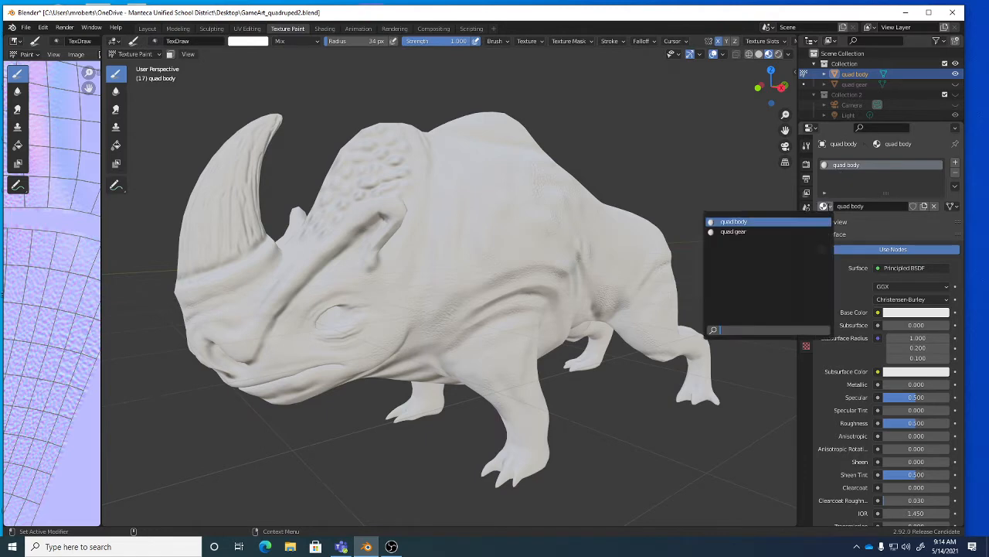
click(880, 224)
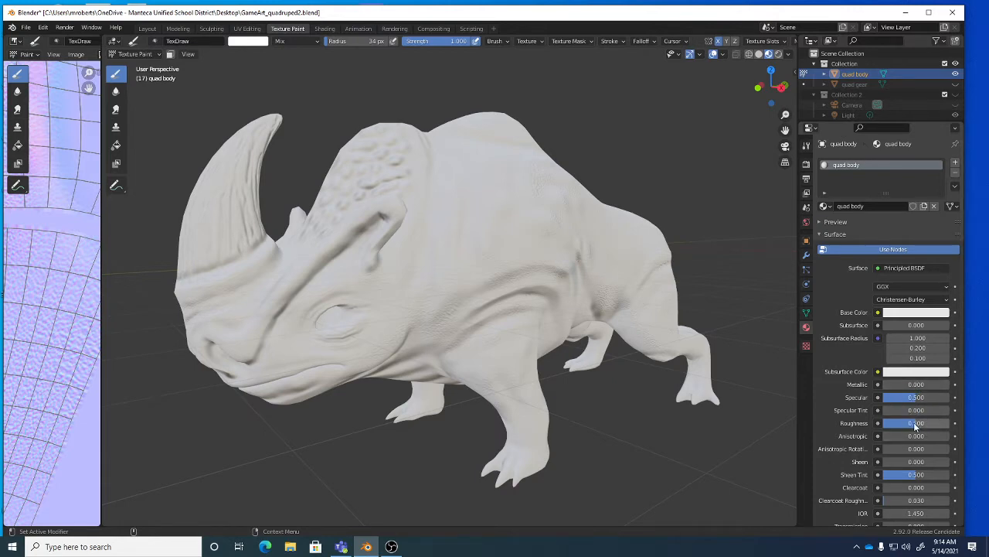
scroll(863, 418, down, 1)
scroll(863, 418, down, 4)
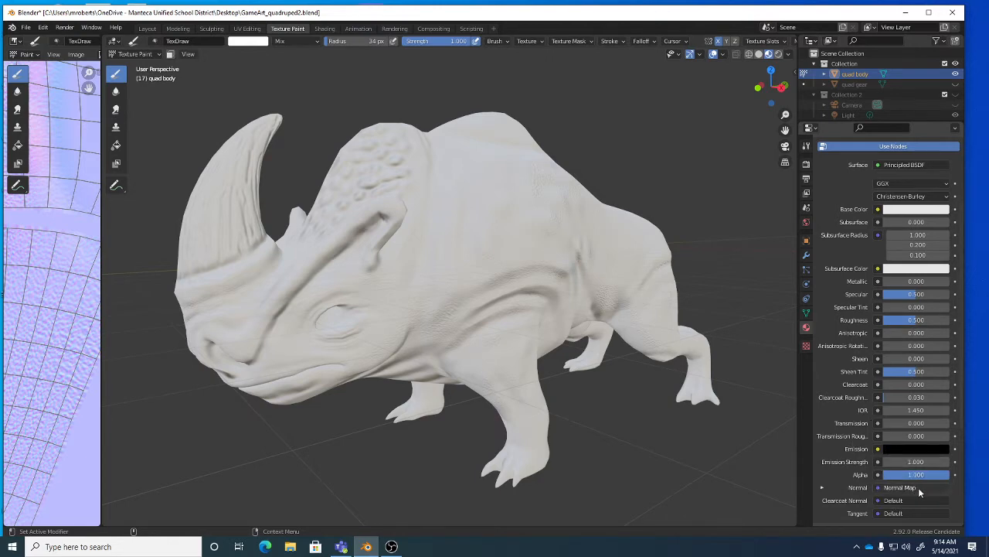
scroll(855, 269, up, 3)
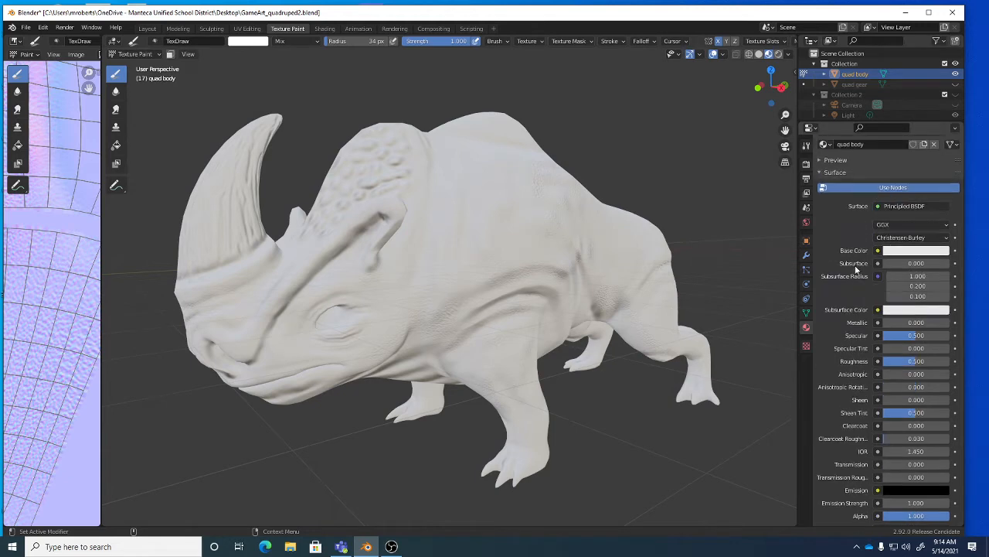
click(919, 250)
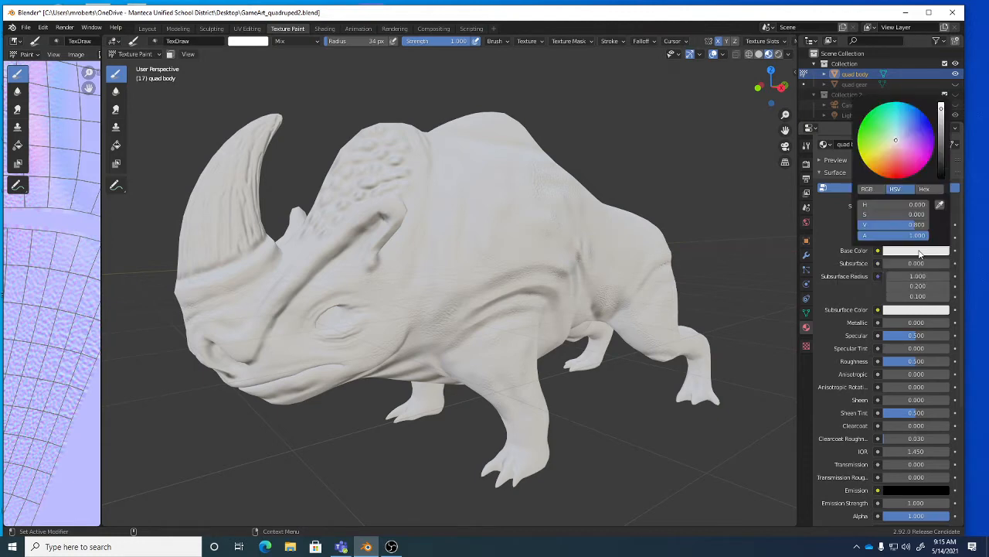
click(895, 167)
mouse_move(895, 167)
mouse_down()
mouse_move(913, 155)
mouse_move(889, 154)
mouse_move(909, 146)
mouse_move(900, 141)
mouse_up()
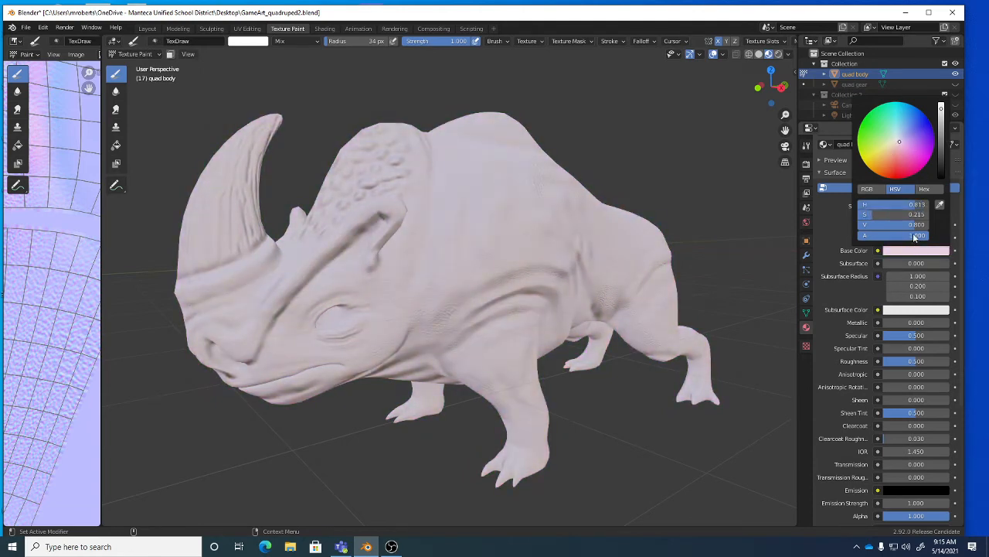
drag(942, 109, 941, 102)
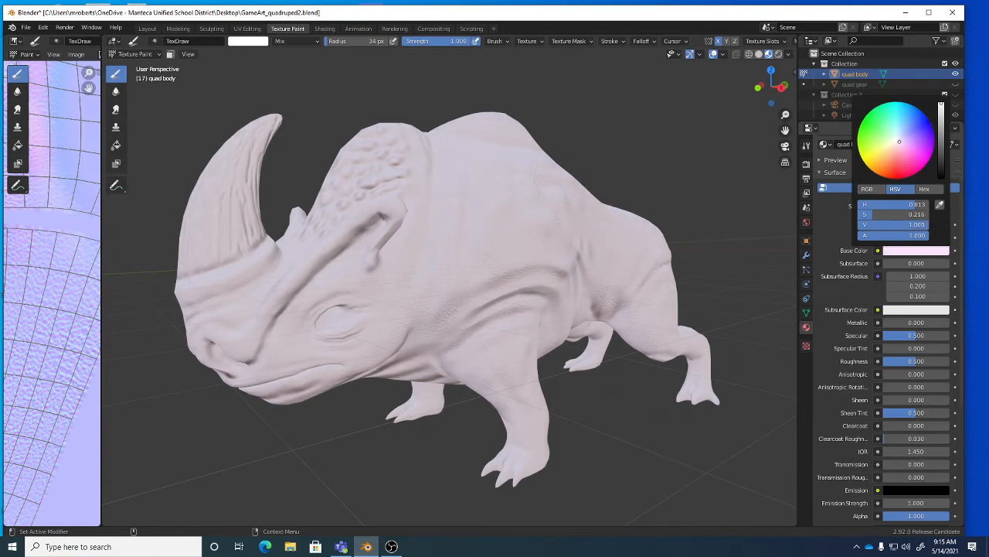
click(901, 251)
drag(901, 148, 897, 141)
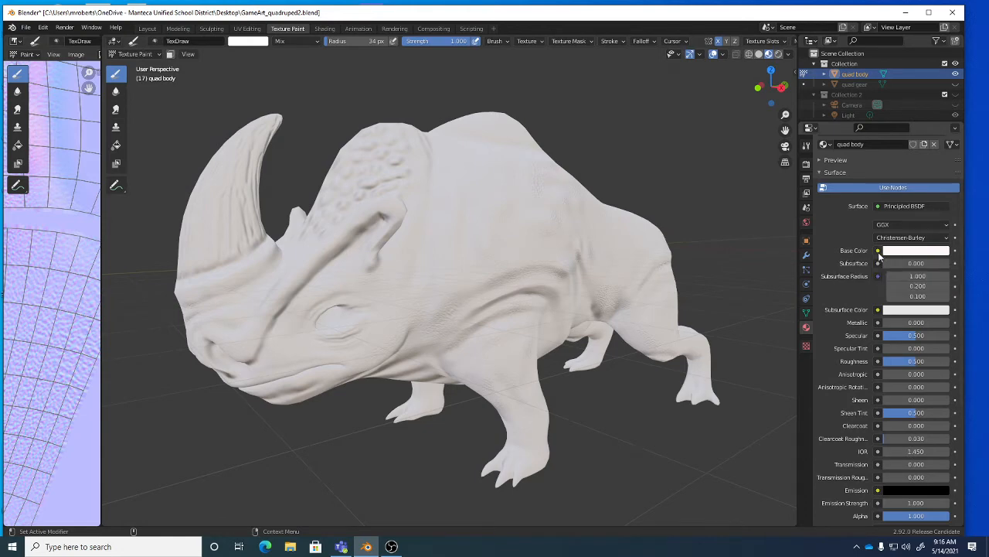
Connect an Image Texture node to the rhino body's Base Color.
click(878, 250)
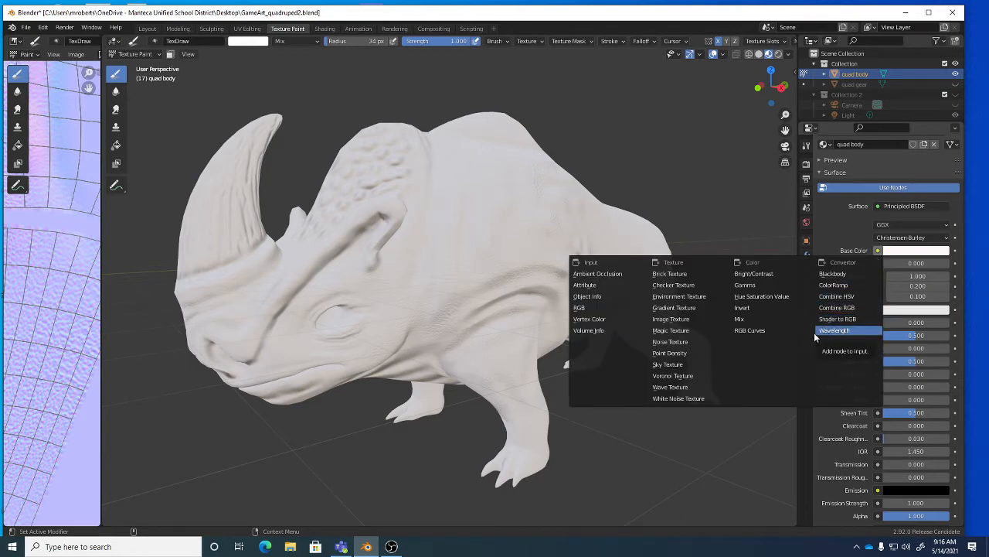
click(682, 323)
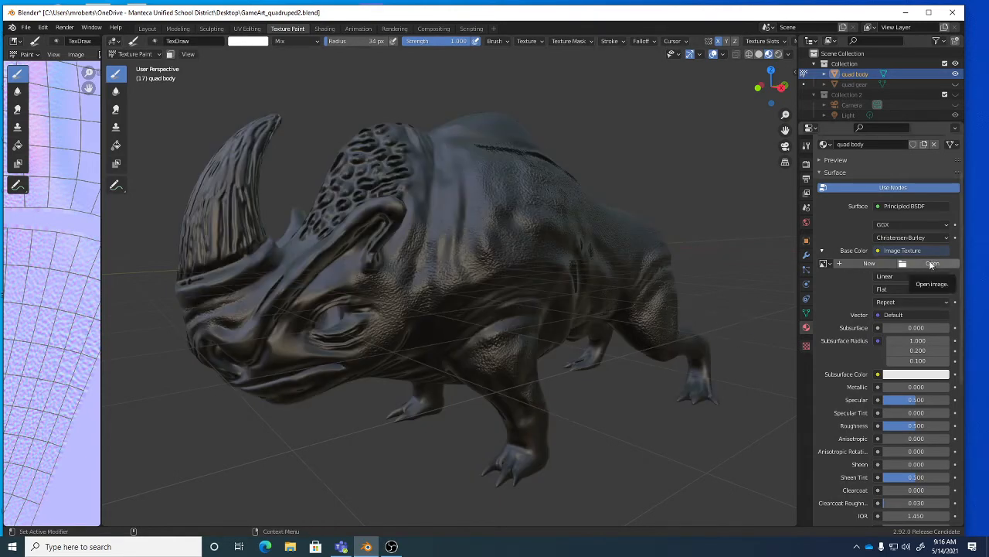
Create a new 2048 × 2048 image named 'quad body color' for the Base Color texture.
click(861, 265)
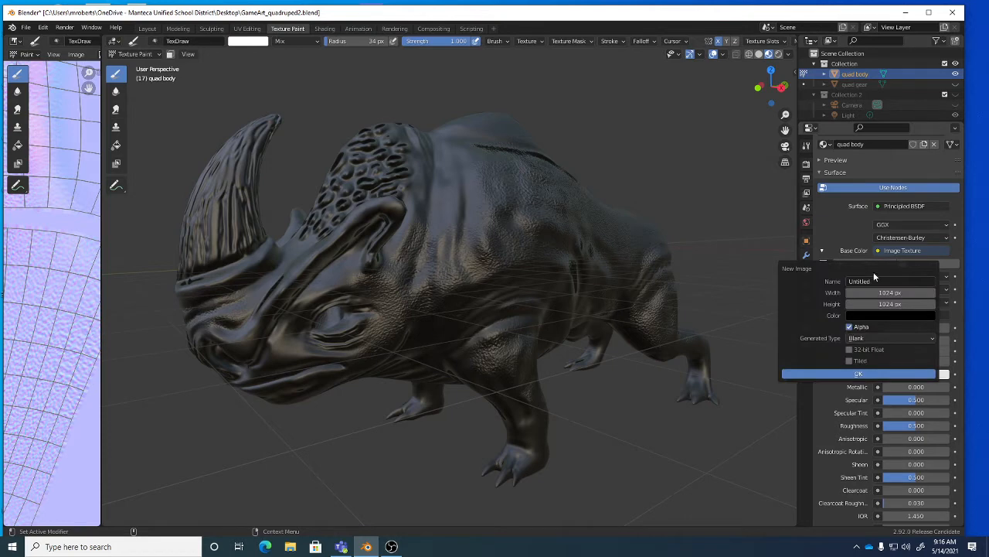
click(882, 281)
text(quad body color)
key(Return)
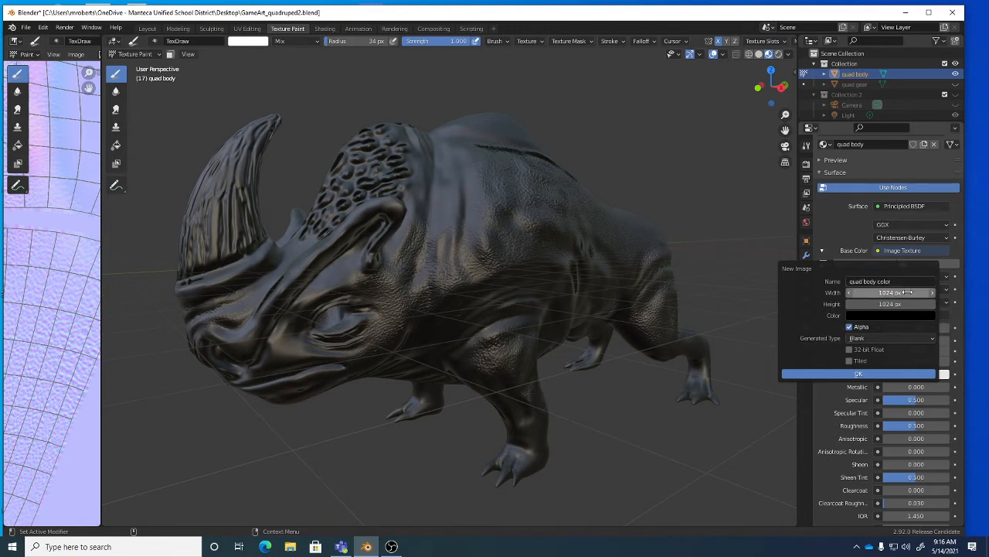
click(908, 292)
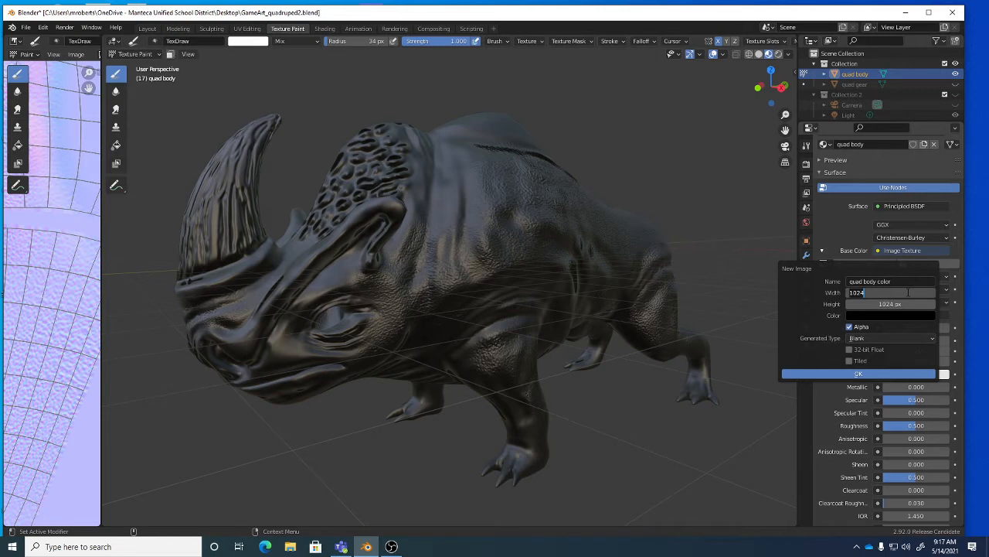
text(2048)
key(Tab)
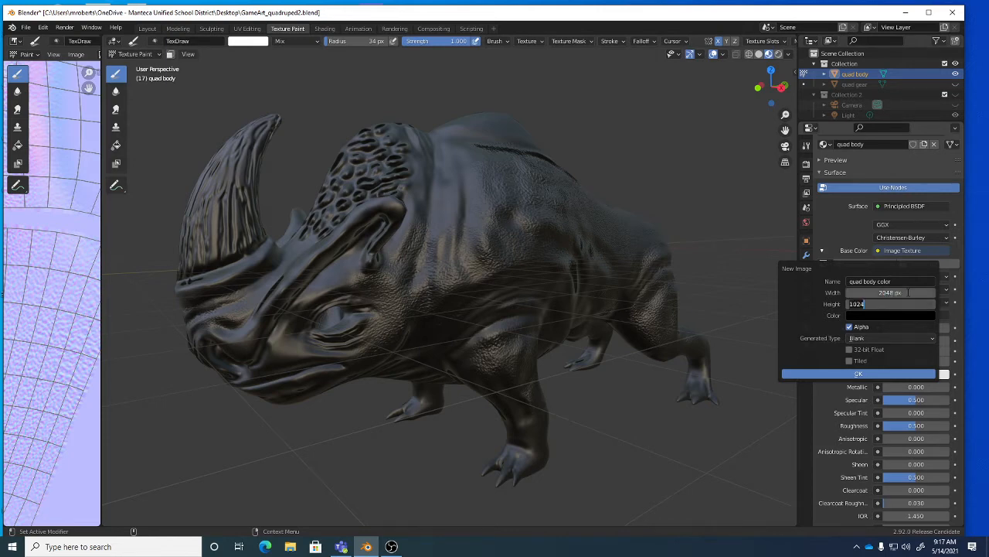
text(2048)
key(Tab)
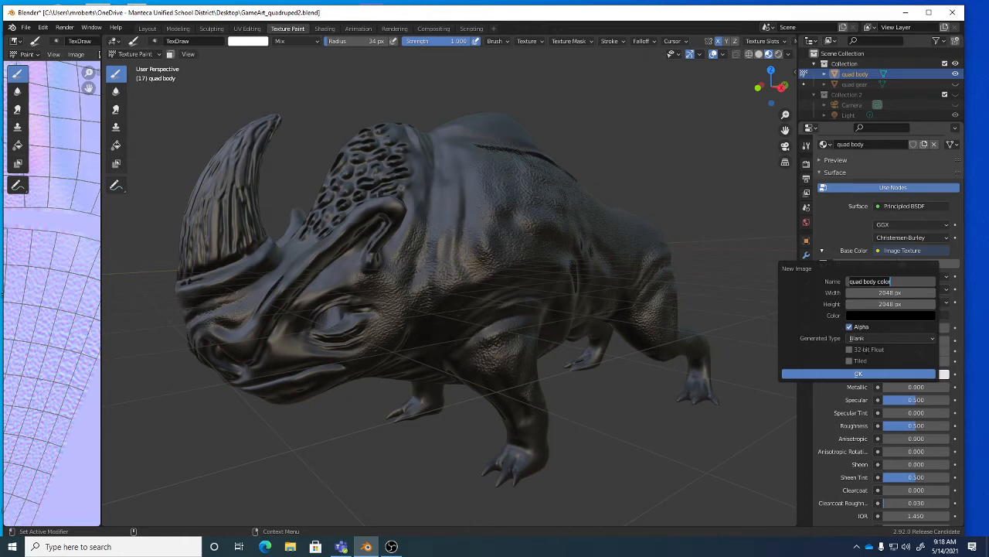
click(868, 372)
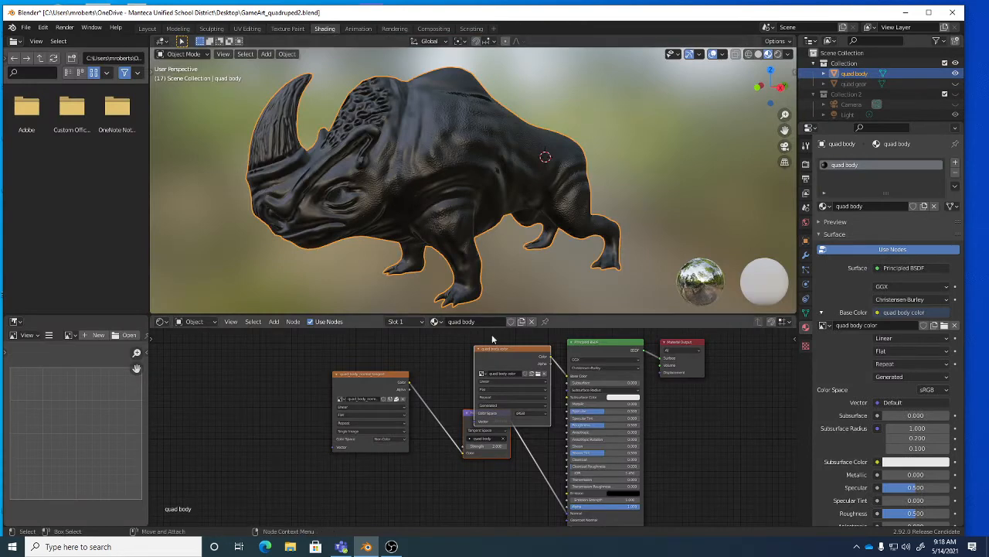
Move the quad body color node up-left and the normal texture and Normal Map nodes down.
drag(396, 376, 375, 418)
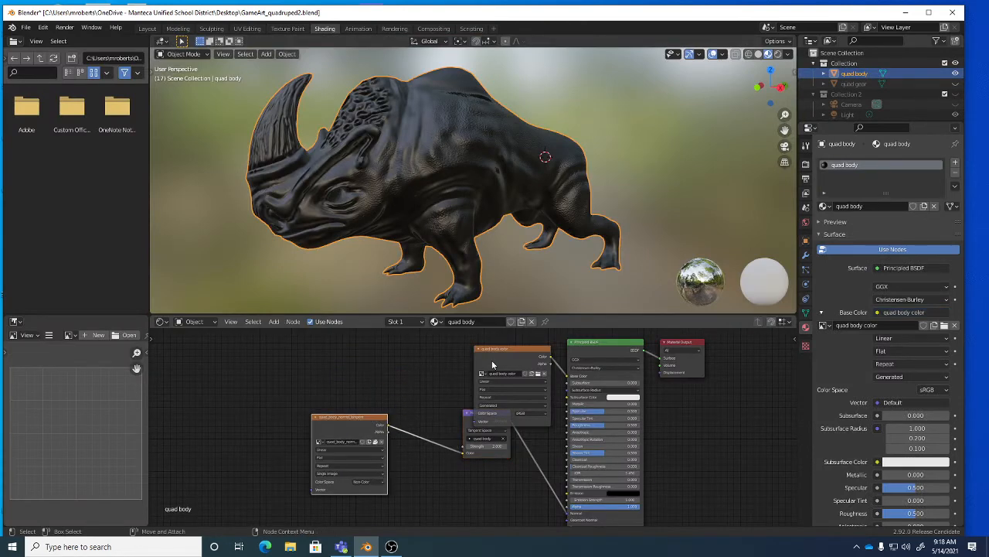
drag(499, 349, 400, 343)
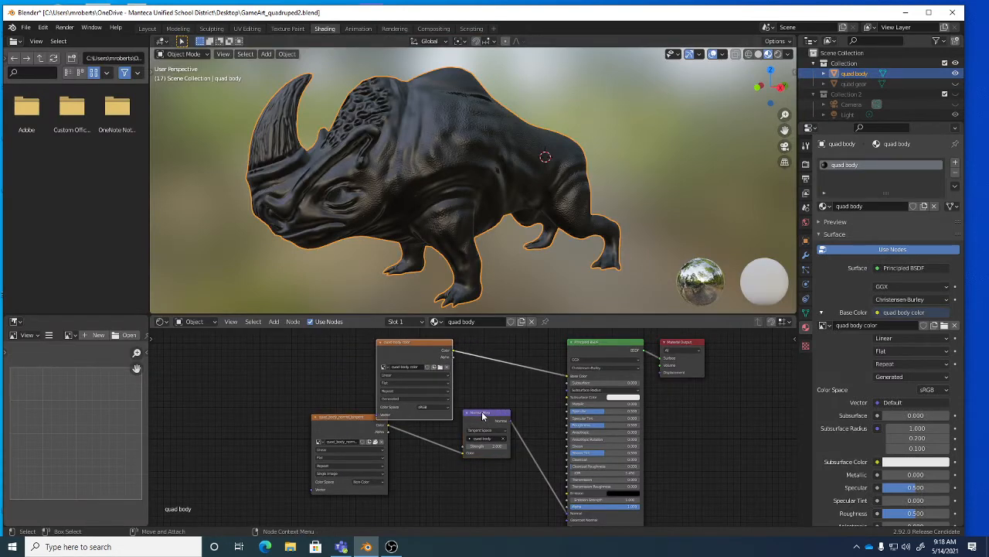
drag(482, 416, 488, 447)
drag(353, 420, 330, 441)
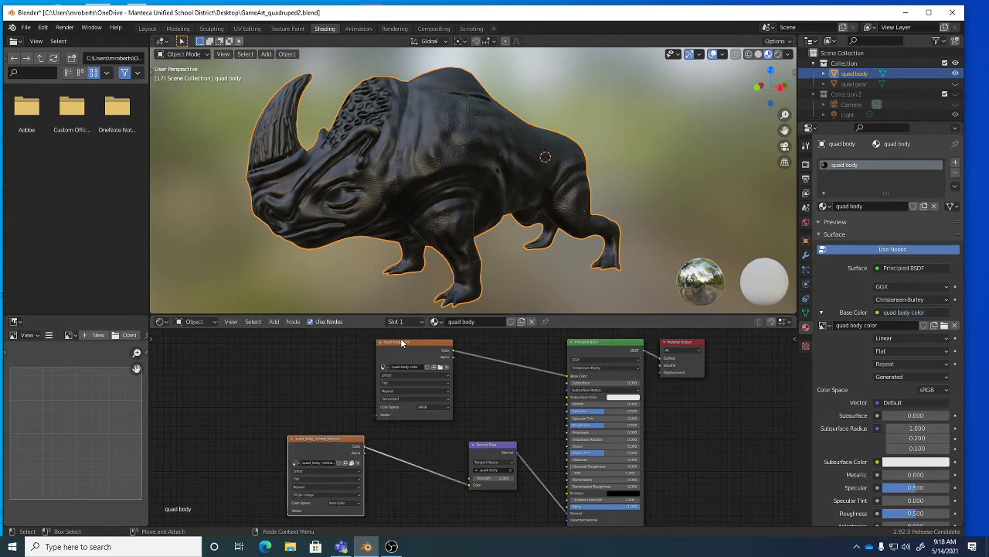
drag(401, 343, 401, 345)
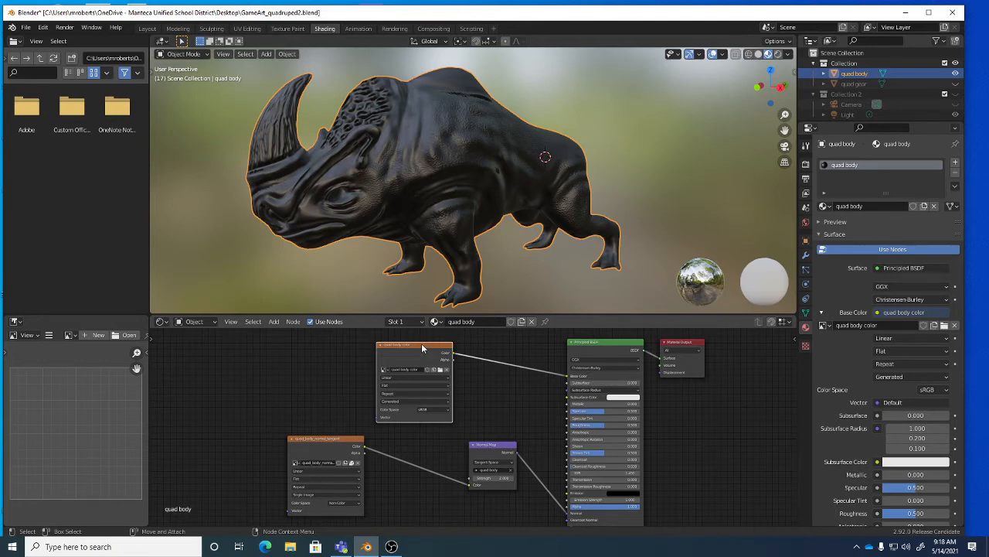
drag(421, 350, 411, 347)
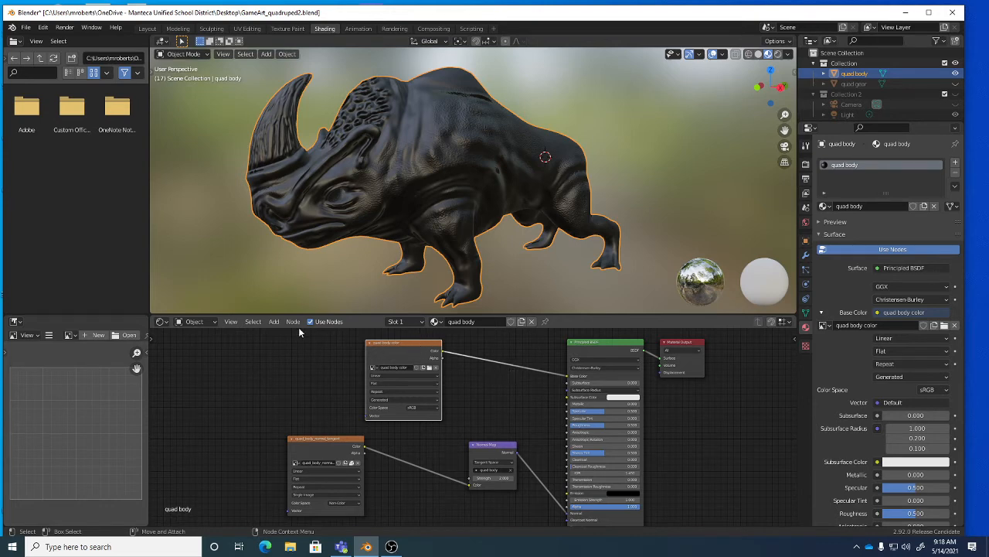
Browse the Add node menu, then settle the quad body color node slightly higher.
click(277, 324)
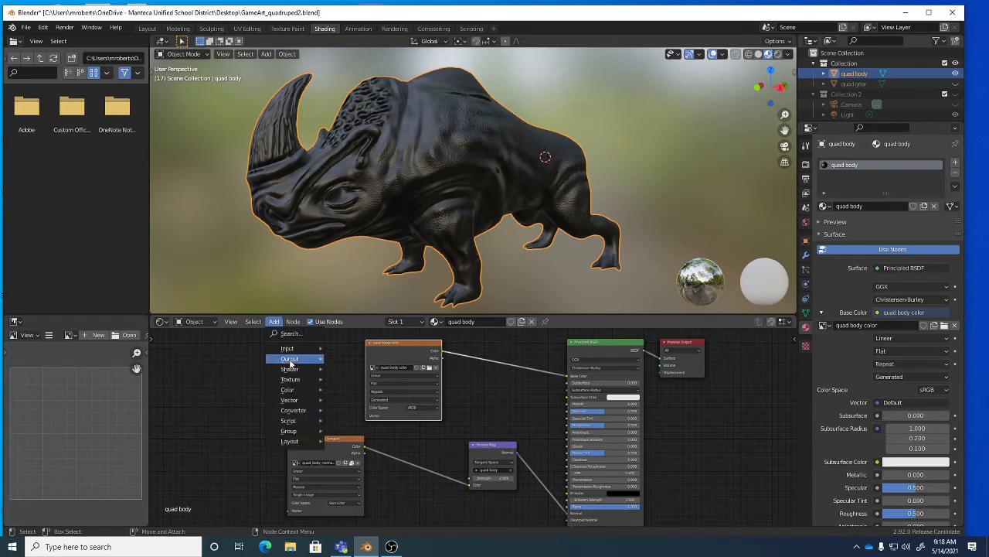
mouse_move(295, 380)
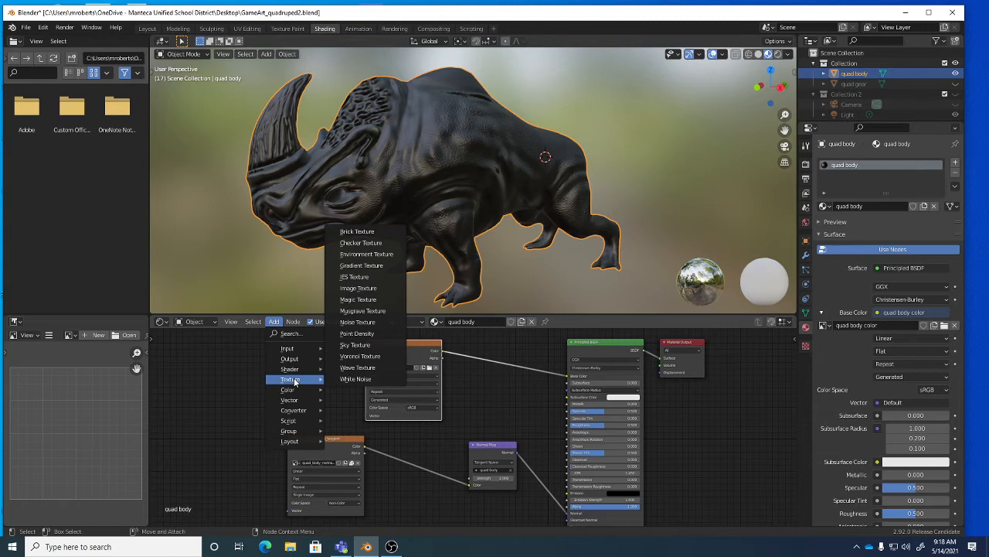
mouse_move(293, 348)
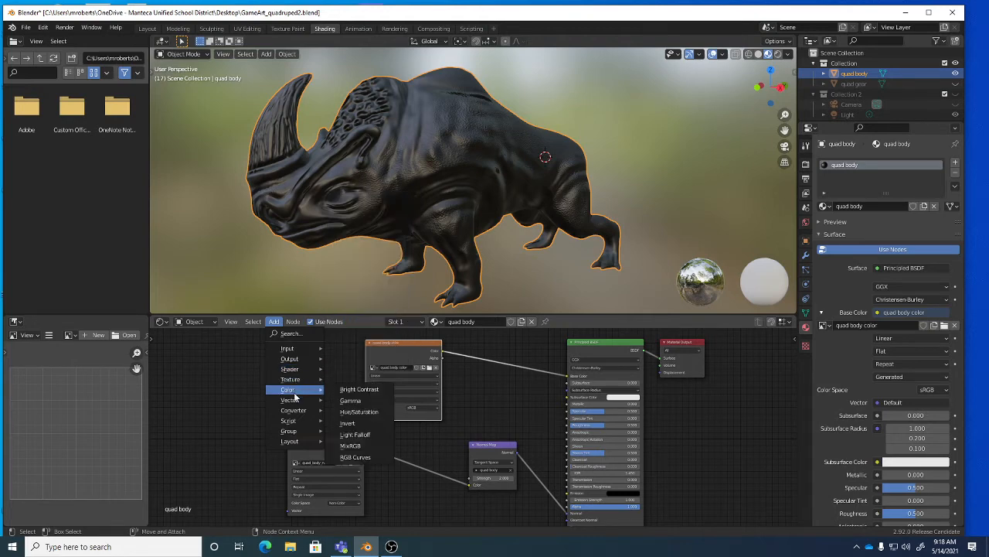
mouse_move(295, 414)
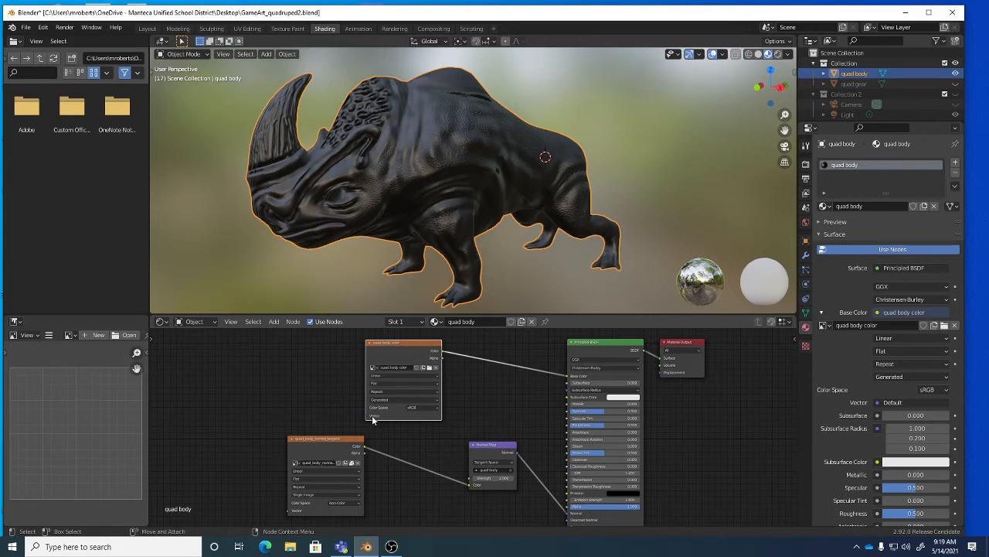
mouse_move(393, 349)
mouse_down()
mouse_move(414, 346)
mouse_move(398, 342)
mouse_up()
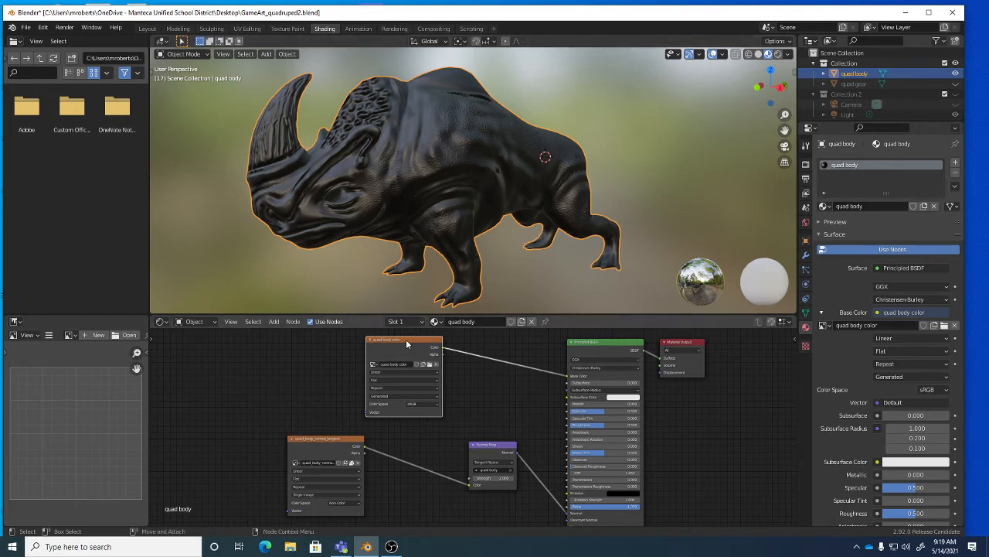
In the Texture Paint layout, widen the image panel and zoom out to show the full UV layout.
click(288, 29)
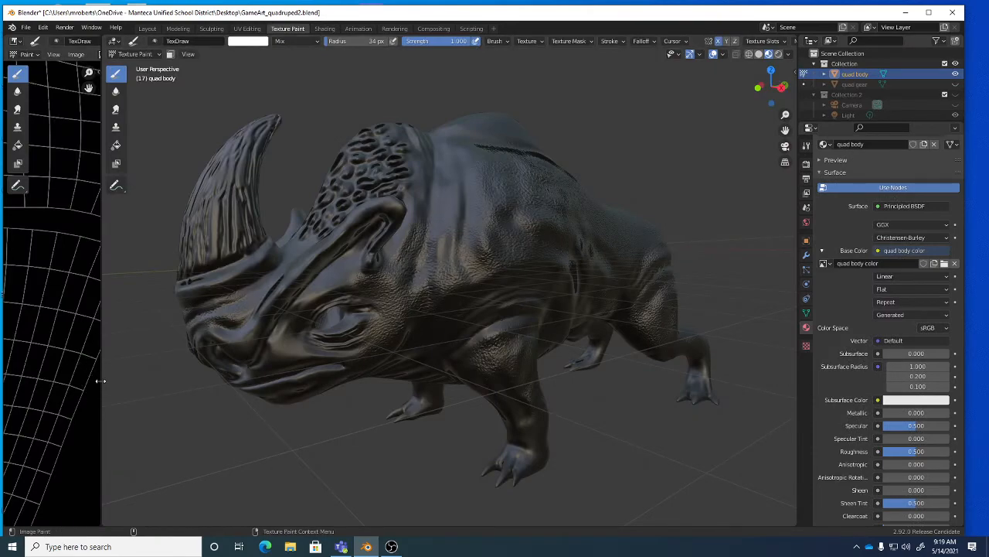
drag(101, 380, 188, 387)
scroll(81, 340, down, 4)
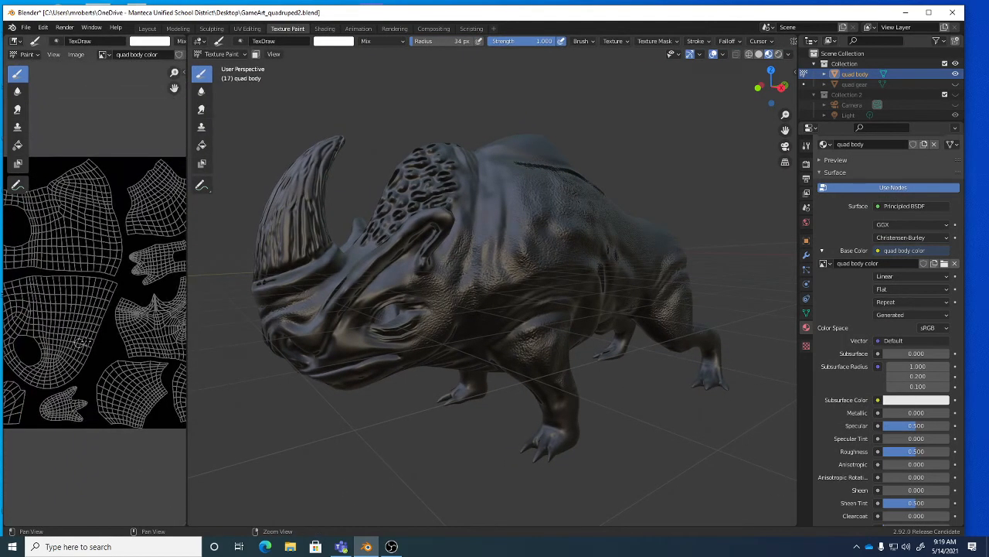
scroll(81, 342, down, 2)
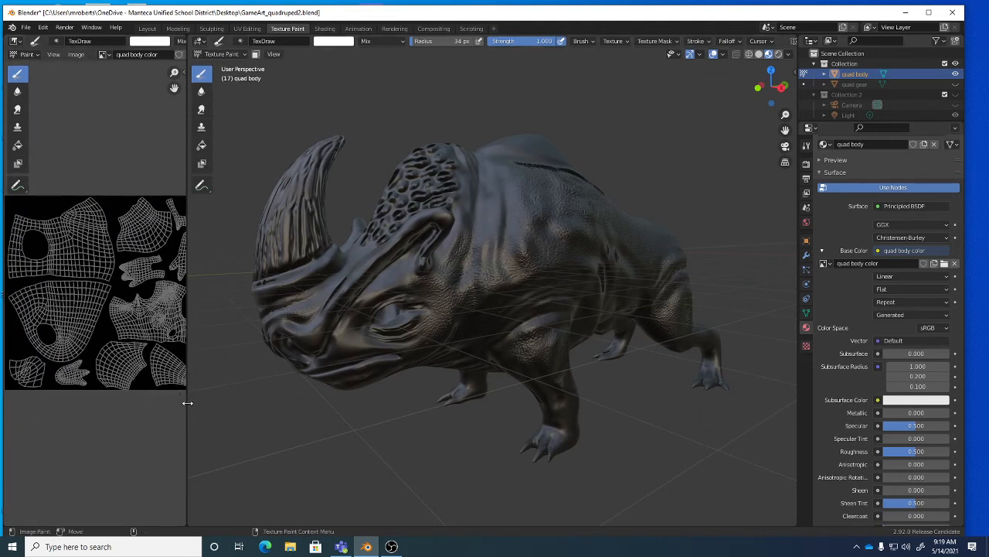
drag(188, 403, 232, 409)
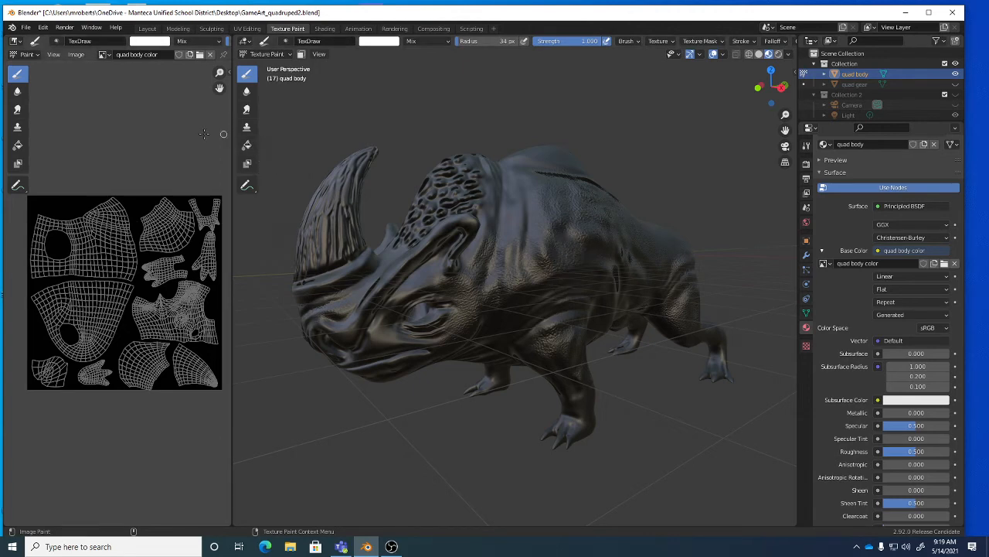
Select the Fill tool and toggle the image panel from View back to Paint mode.
click(19, 145)
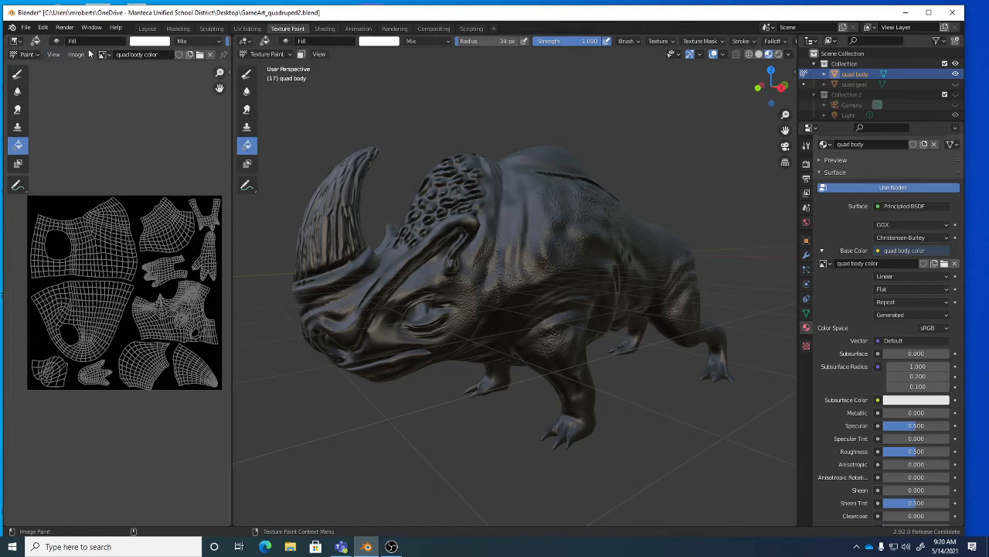
click(26, 55)
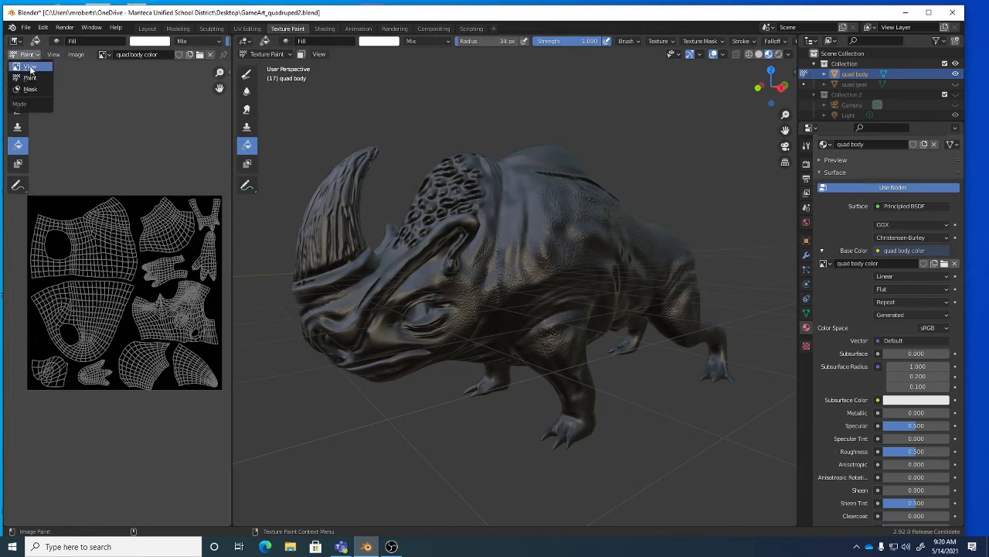
click(30, 67)
click(27, 55)
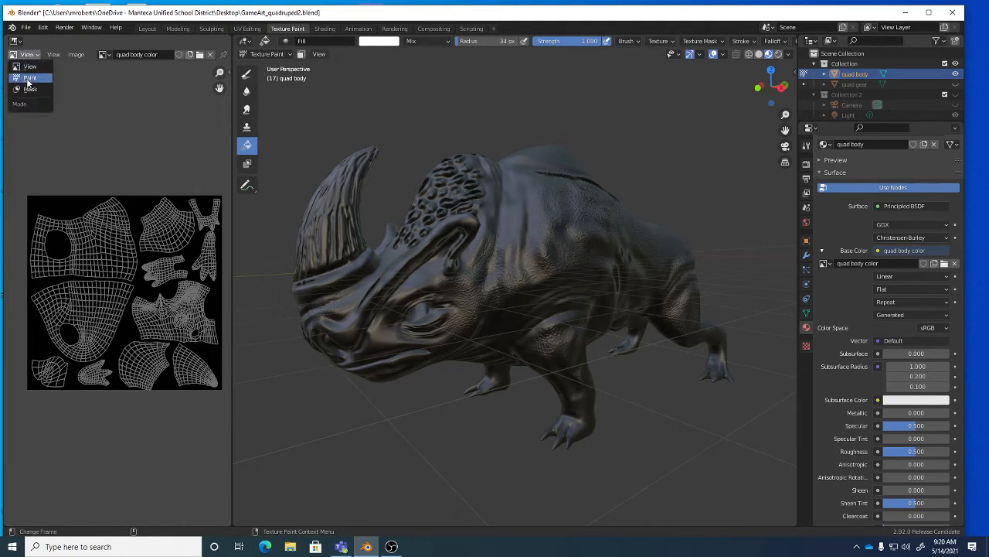
click(28, 75)
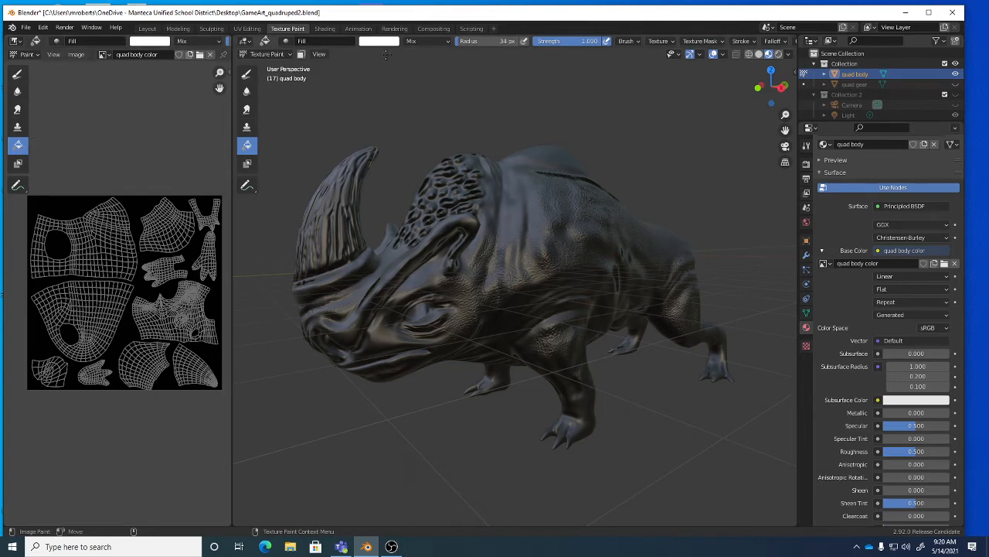
Set the brush colour to a slightly yellowish green with Value 0.580.
click(387, 47)
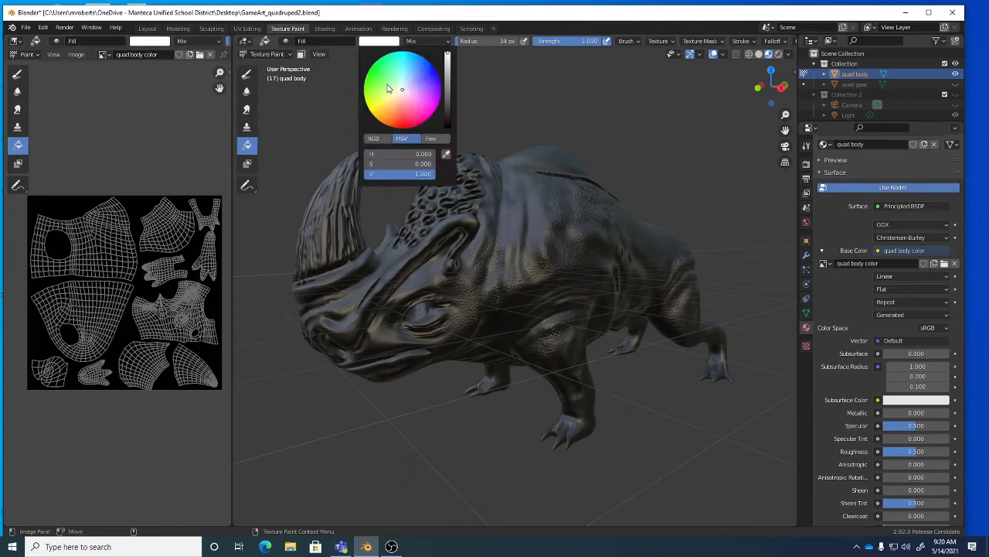
click(383, 81)
drag(382, 81, 380, 84)
click(446, 84)
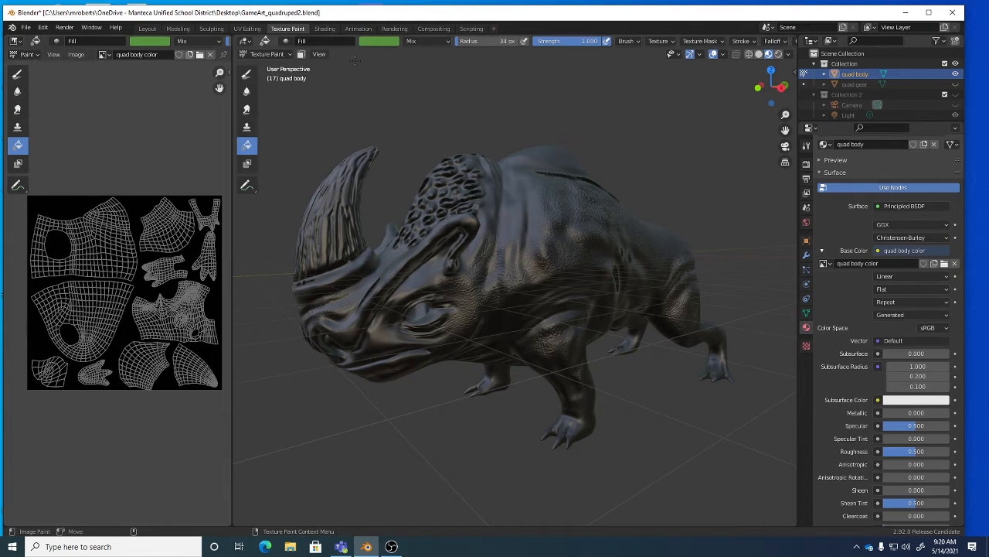
Fill the texture with green, then refill it with a darker green at Value 0.407.
click(74, 204)
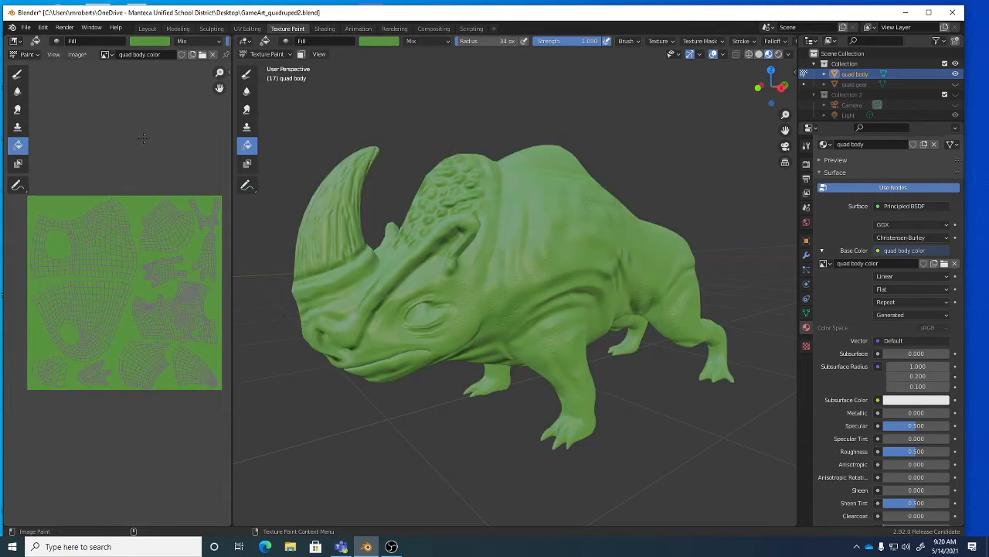
click(392, 40)
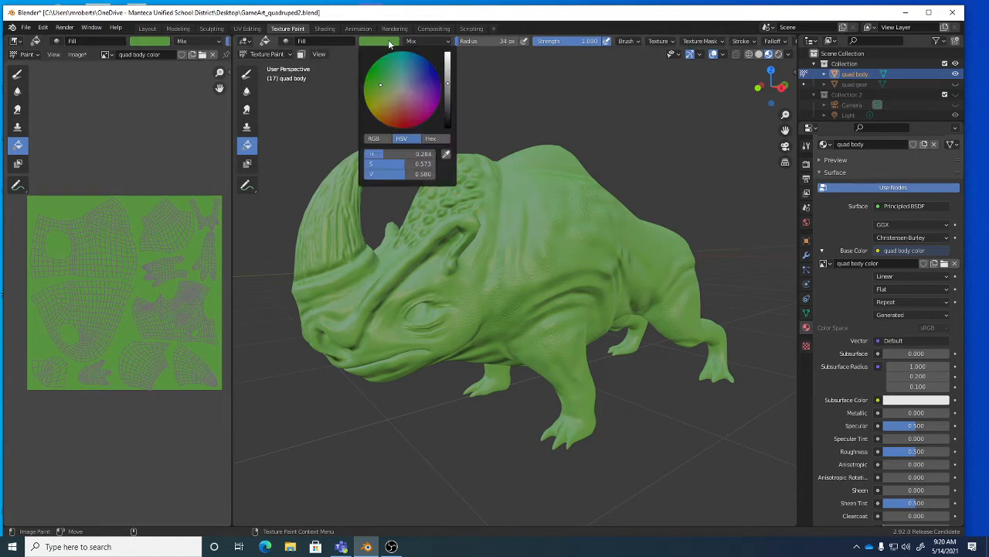
click(447, 99)
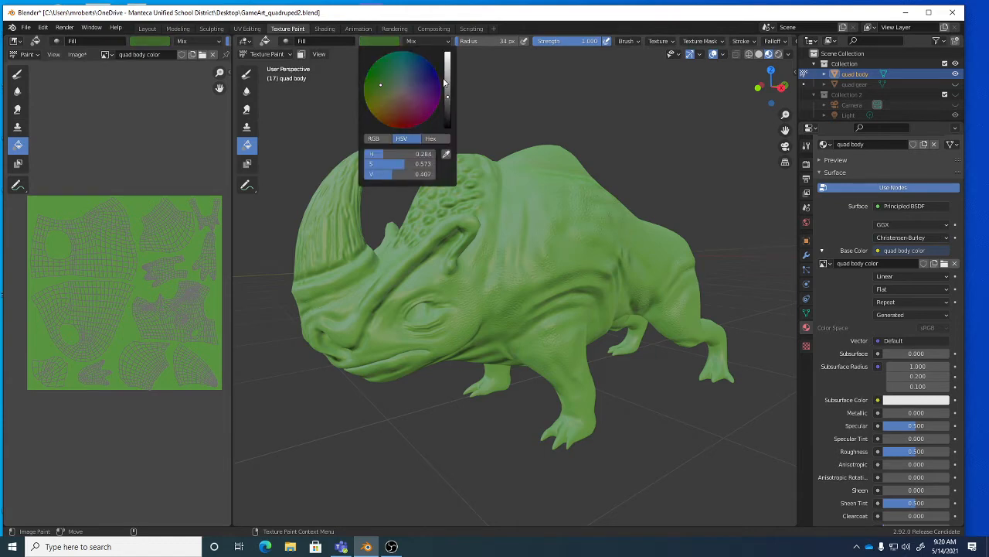
click(139, 204)
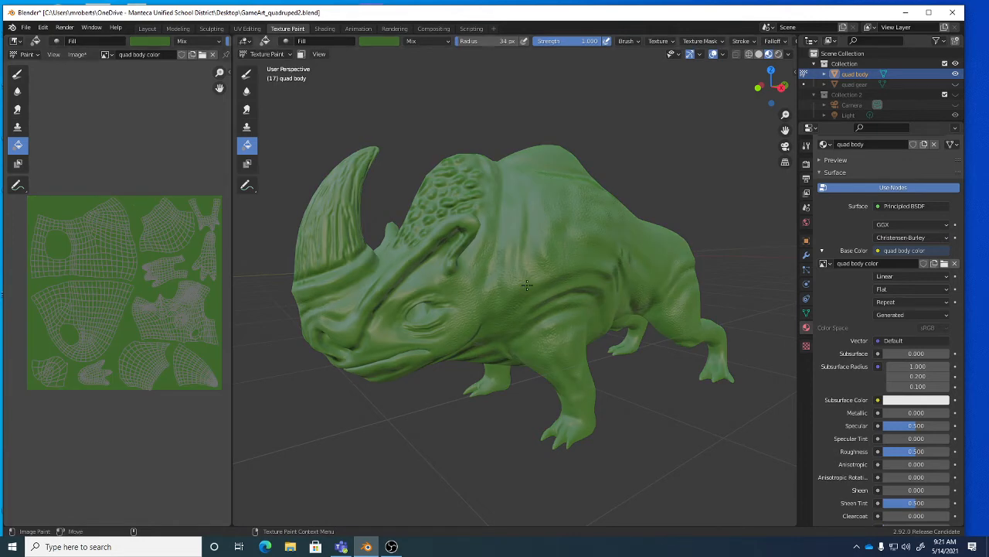
middle_drag(526, 285, 518, 217)
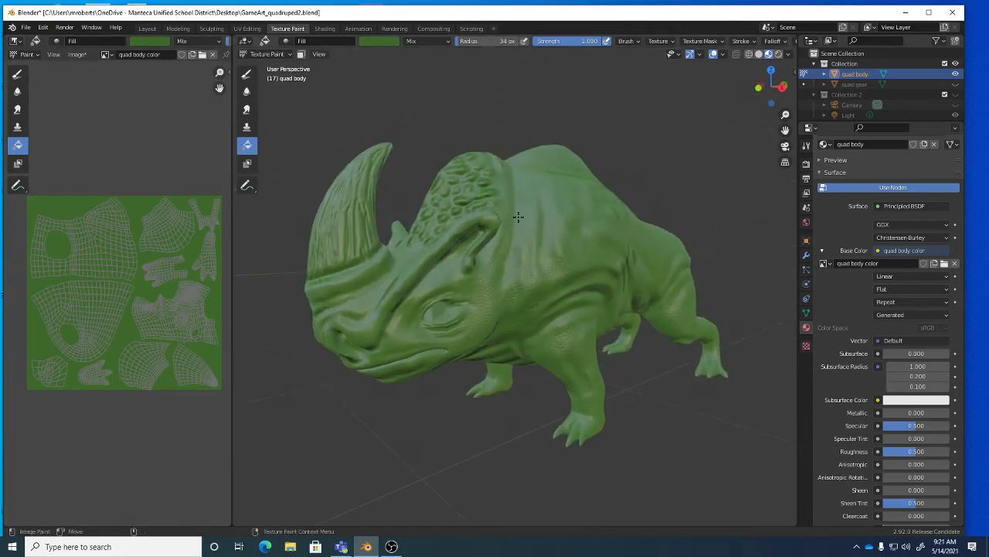
click(76, 56)
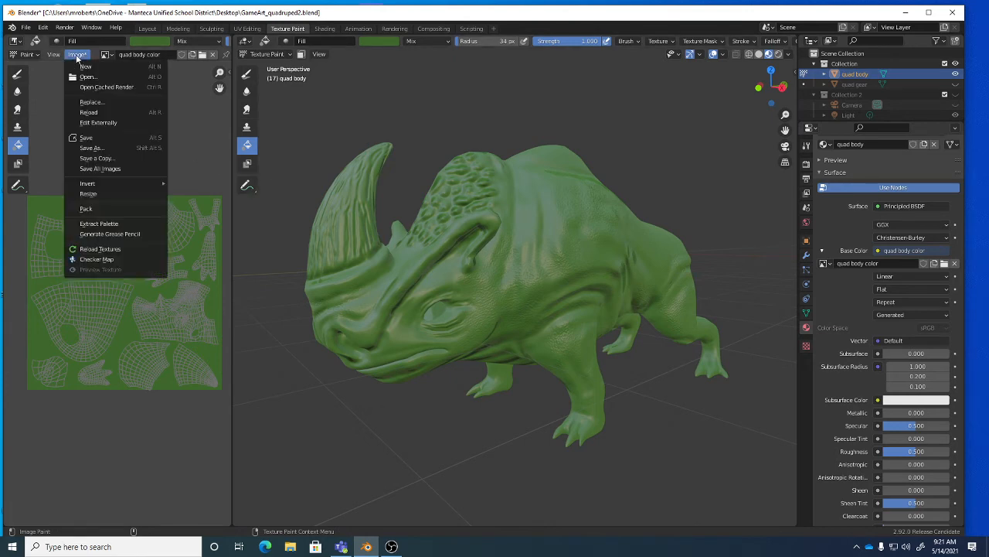
Save the texture as quad body color.png and enable Automatically Pack Into .blend.
click(102, 149)
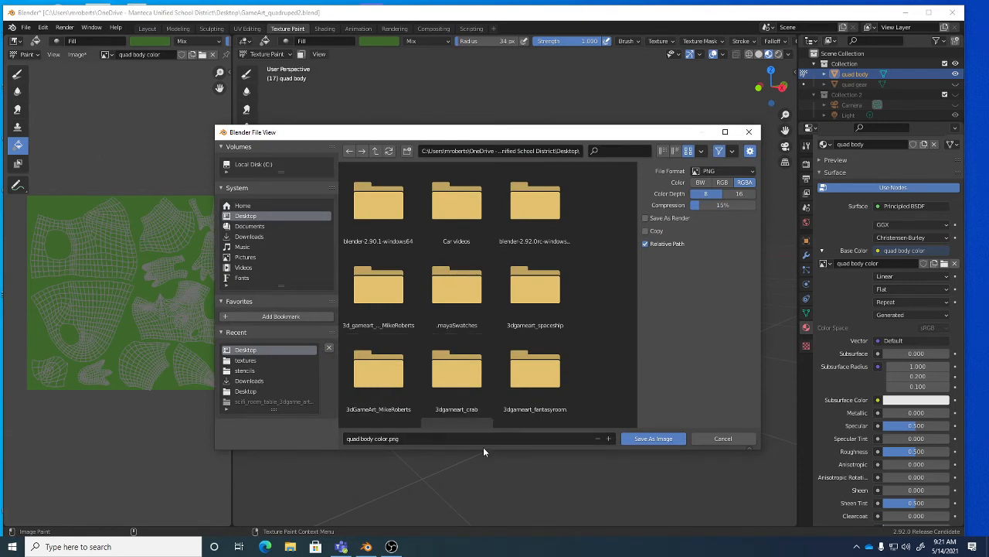
click(653, 439)
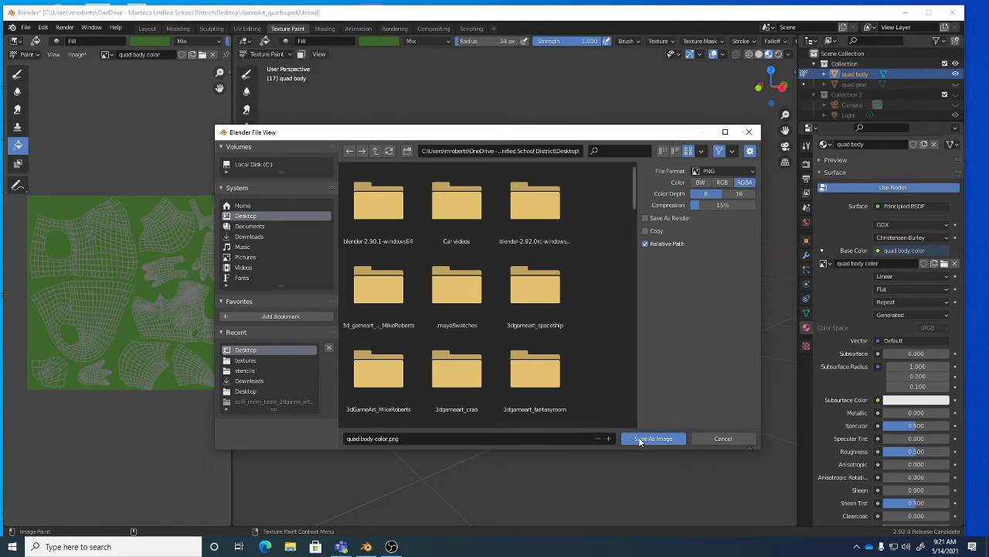
click(27, 28)
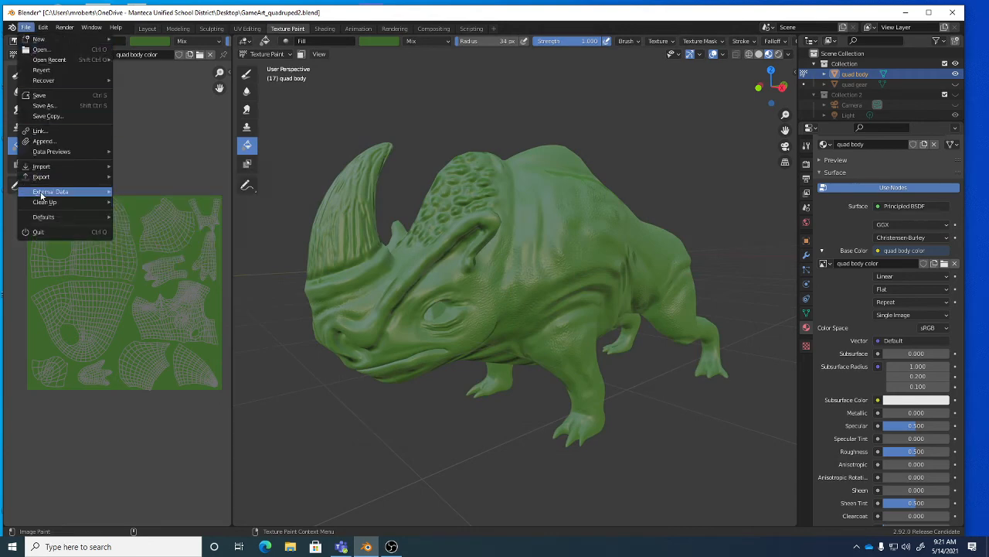
mouse_move(40, 195)
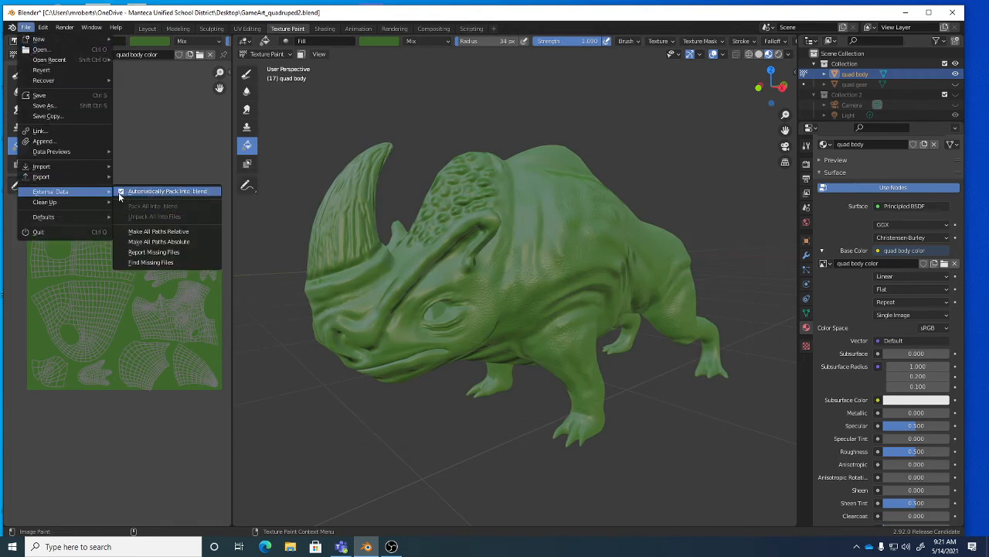
click(180, 194)
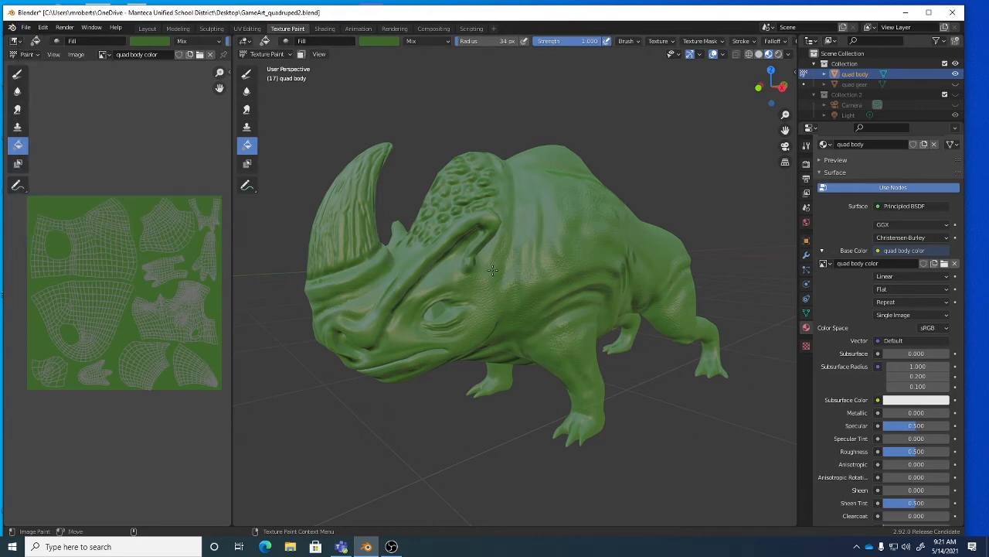
Save GameArt_quadruped2.blend, orbit toward the rhino's head, and enter Edit Mode on the mesh.
key(ctrl+s)
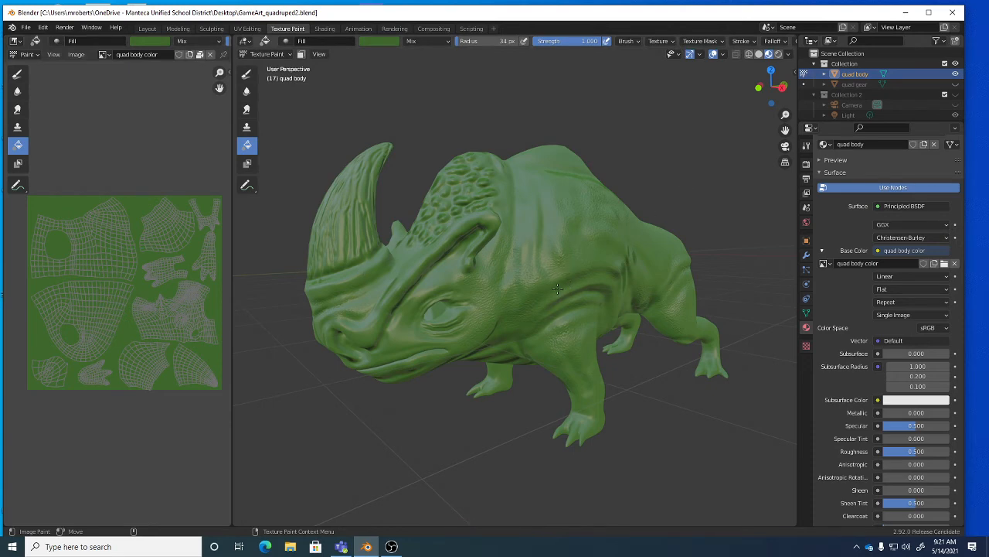
mouse_move(555, 289)
middle_down()
mouse_move(514, 284)
mouse_move(545, 276)
middle_up()
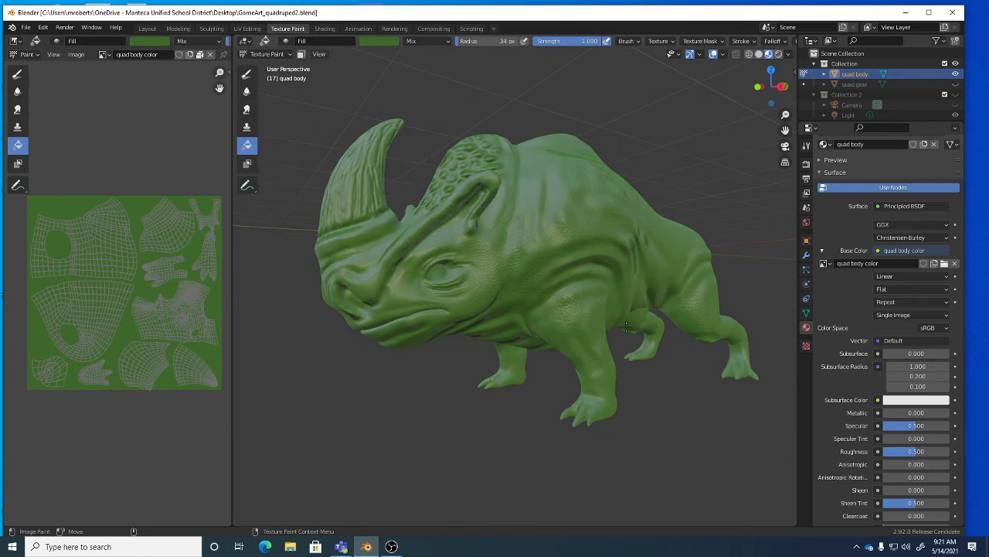
middle_drag(374, 235, 433, 264)
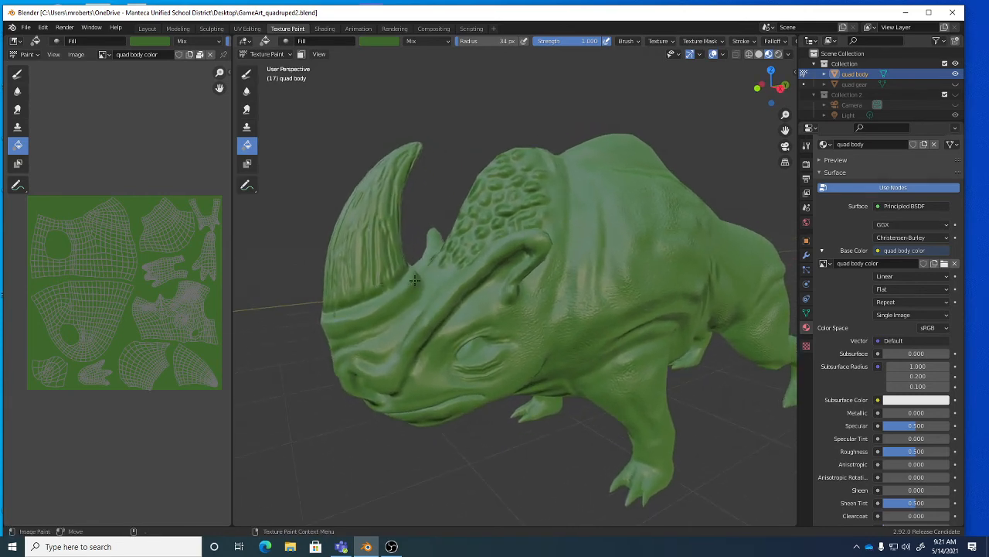
key(Tab)
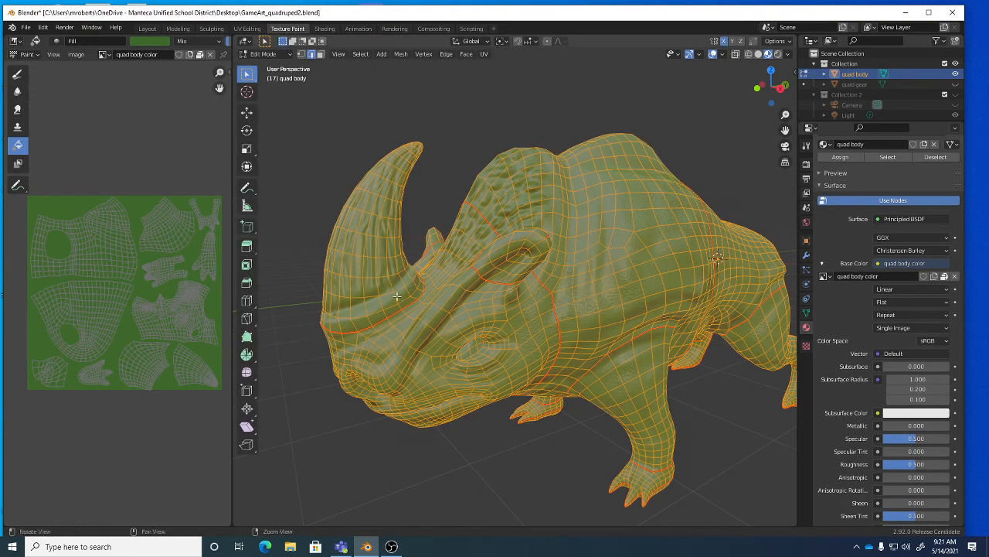
Deselect the mesh and select the horn faces inside its base seam with Select Loop Inner-Region.
scroll(415, 280, up, 5)
scroll(414, 269, up, 1)
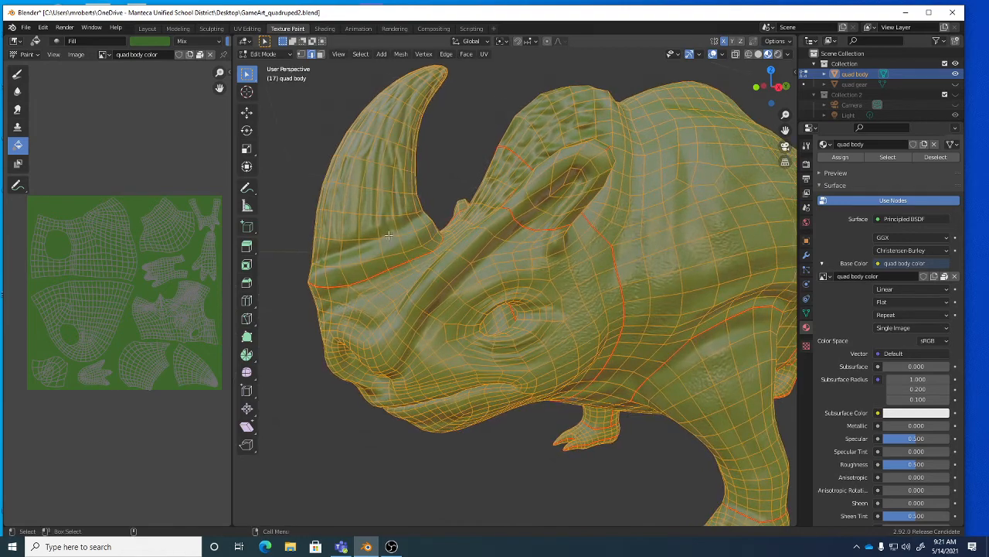
click(351, 240)
mouse_move(350, 239)
middle_down()
mouse_move(484, 256)
mouse_move(341, 254)
mouse_move(353, 251)
middle_up()
click(361, 54)
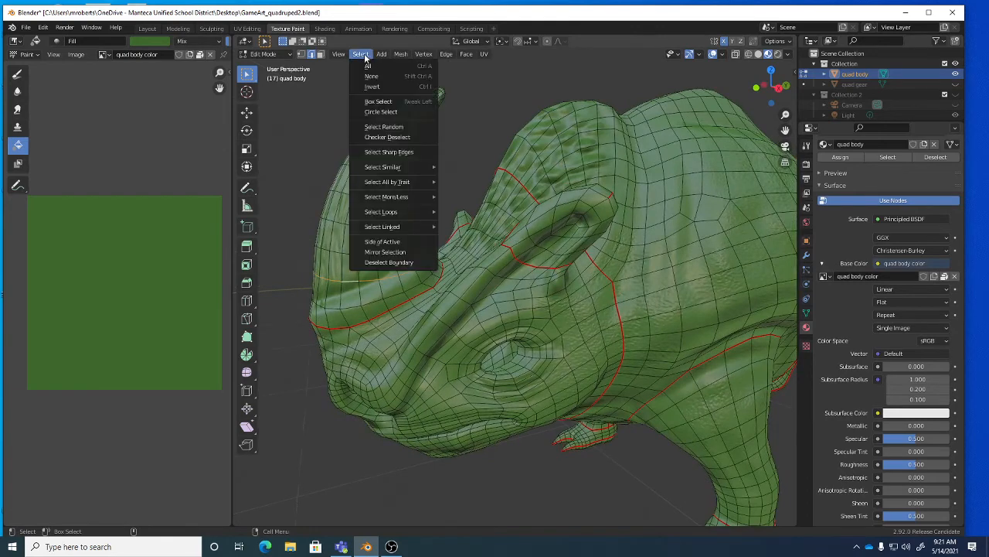
mouse_move(393, 218)
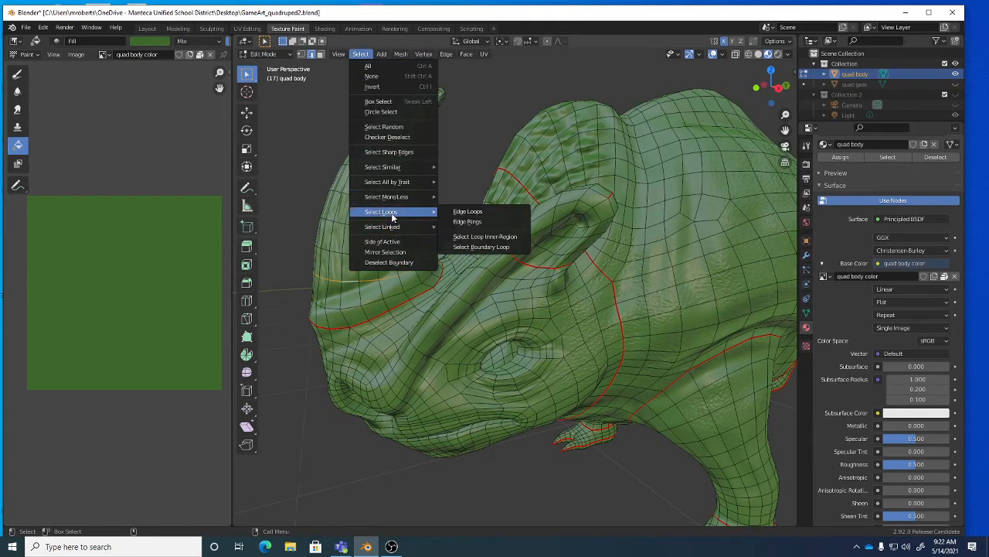
click(502, 238)
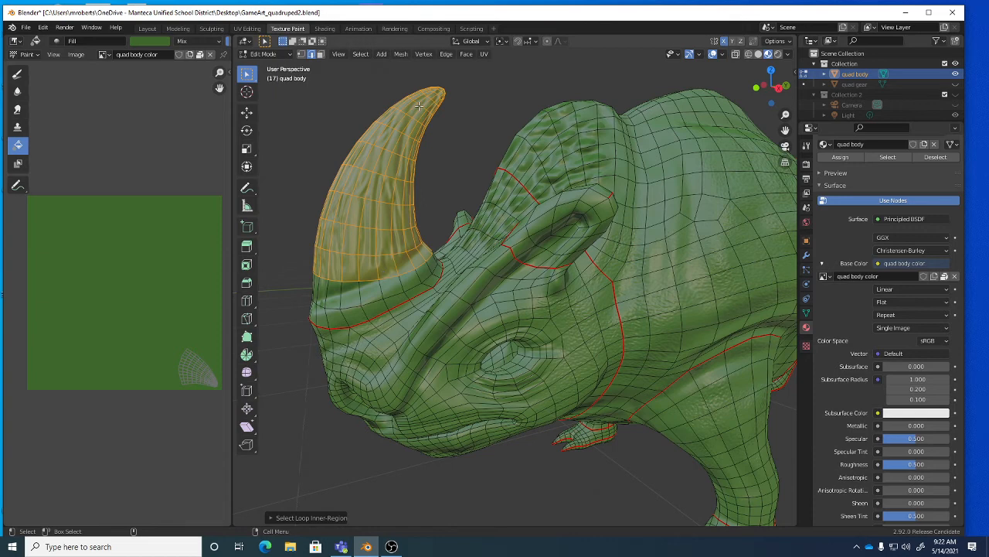
click(450, 134)
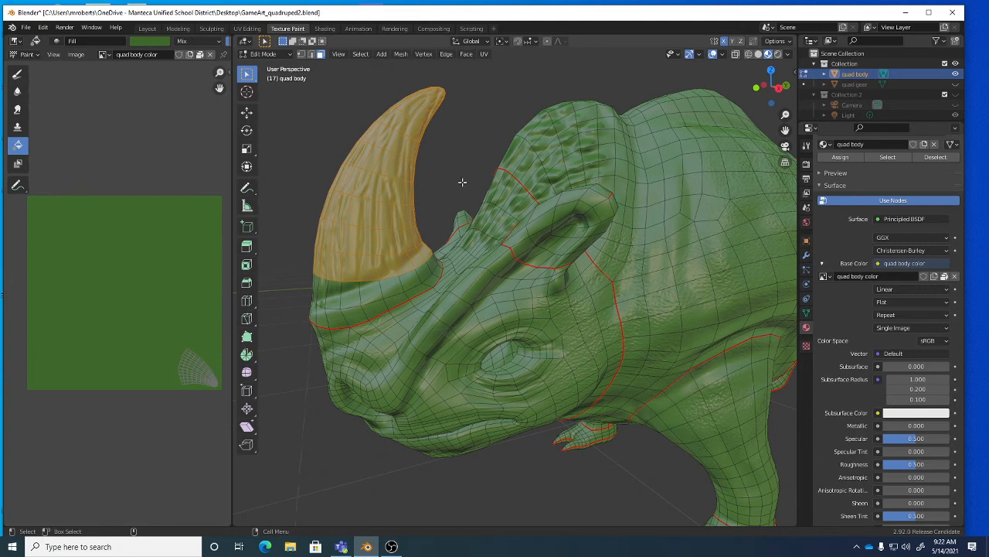
With Paint Mask enabled, fill the selected horn faces with a desaturated dark grey.
key(Tab)
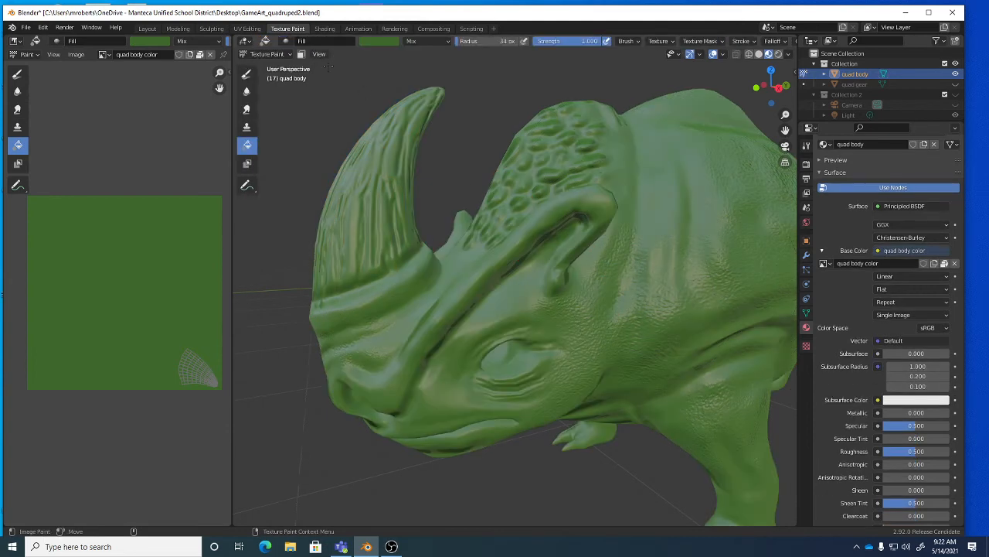
click(302, 54)
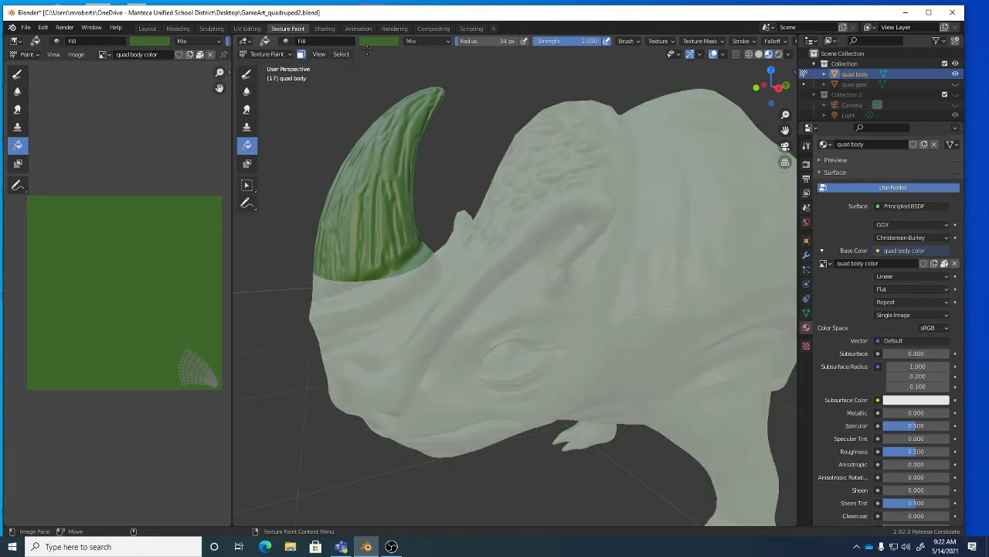
click(372, 40)
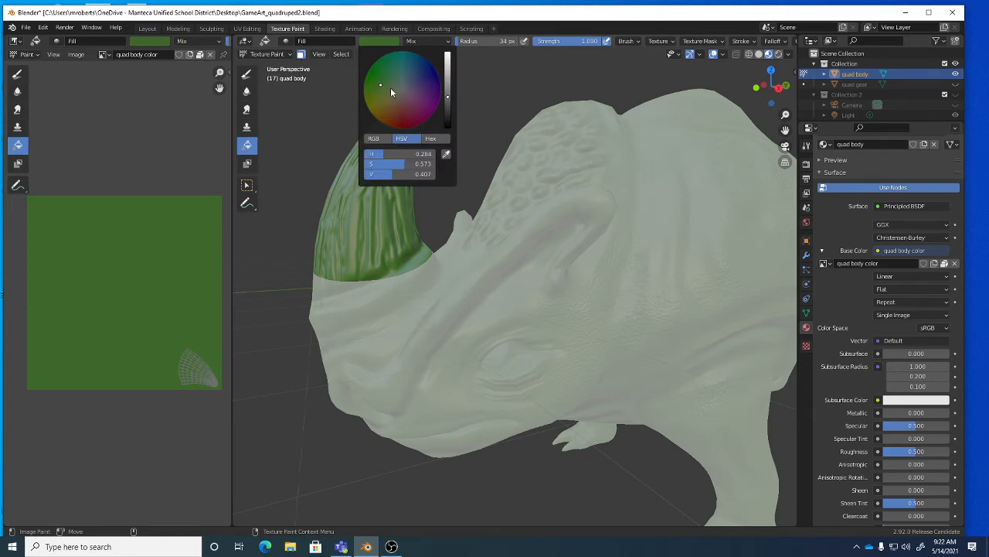
click(395, 89)
click(448, 109)
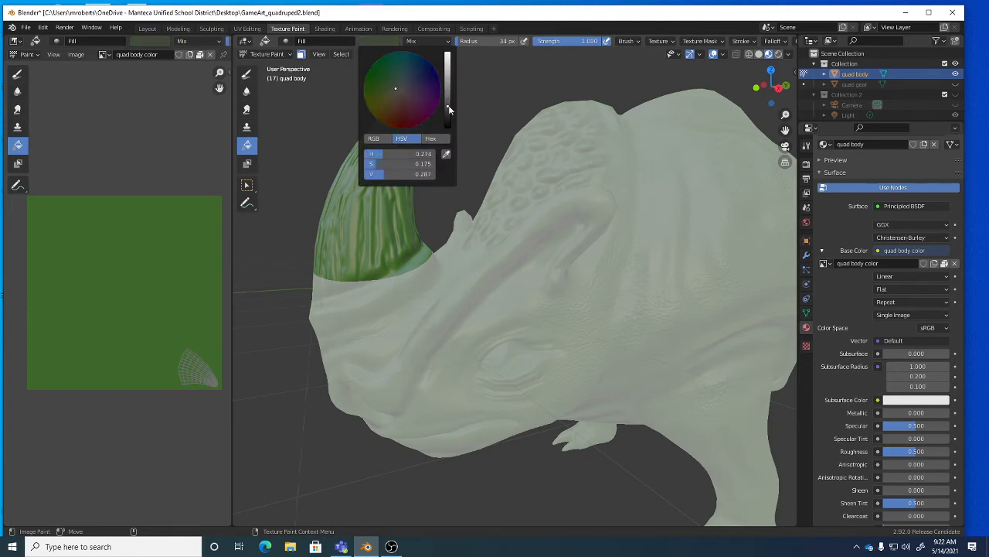
click(374, 163)
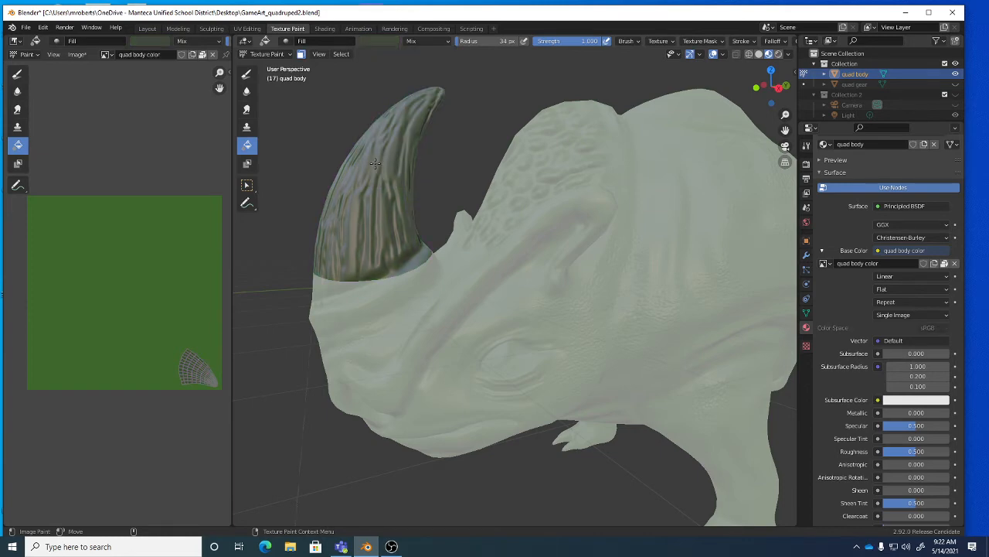
Toggle face masking on and off to compare, leaving it off.
click(301, 54)
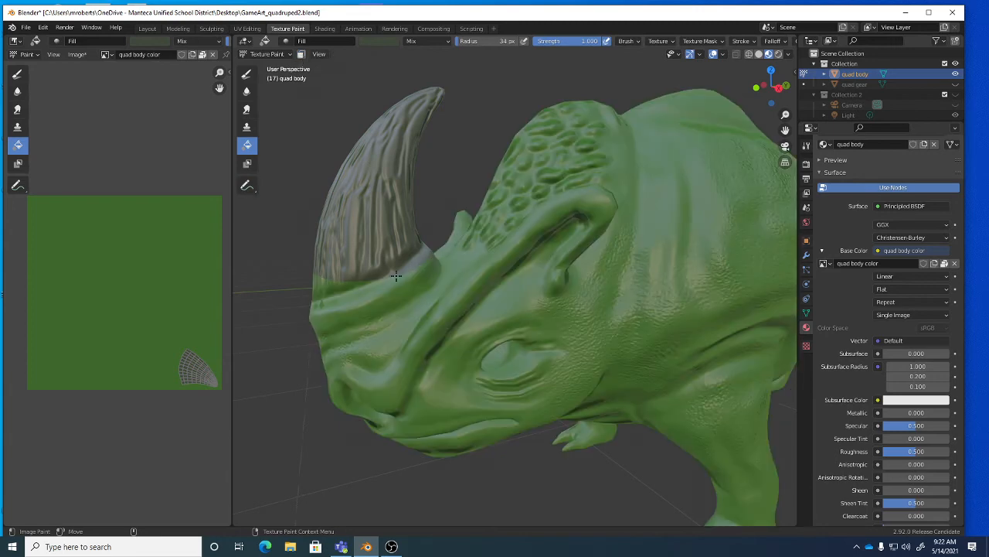
click(301, 54)
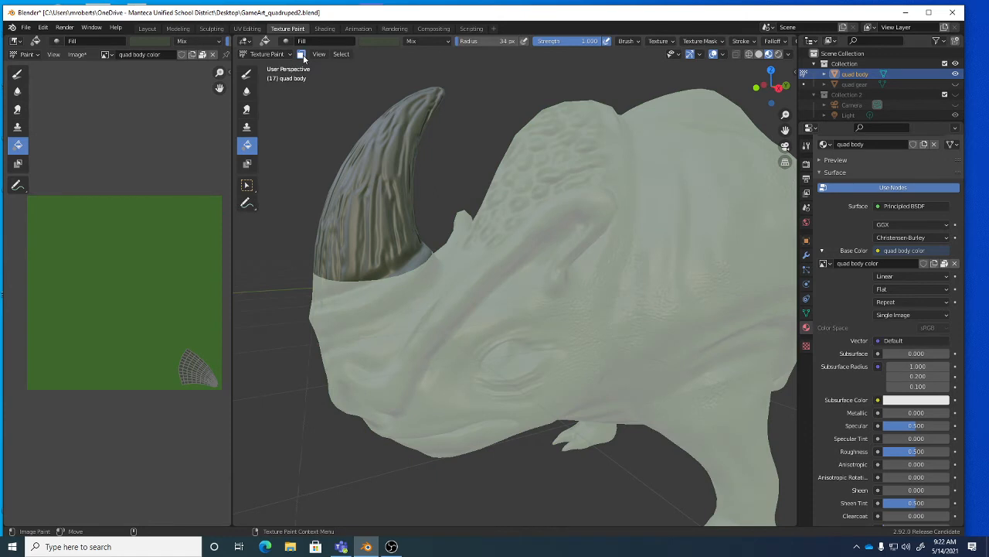
click(302, 55)
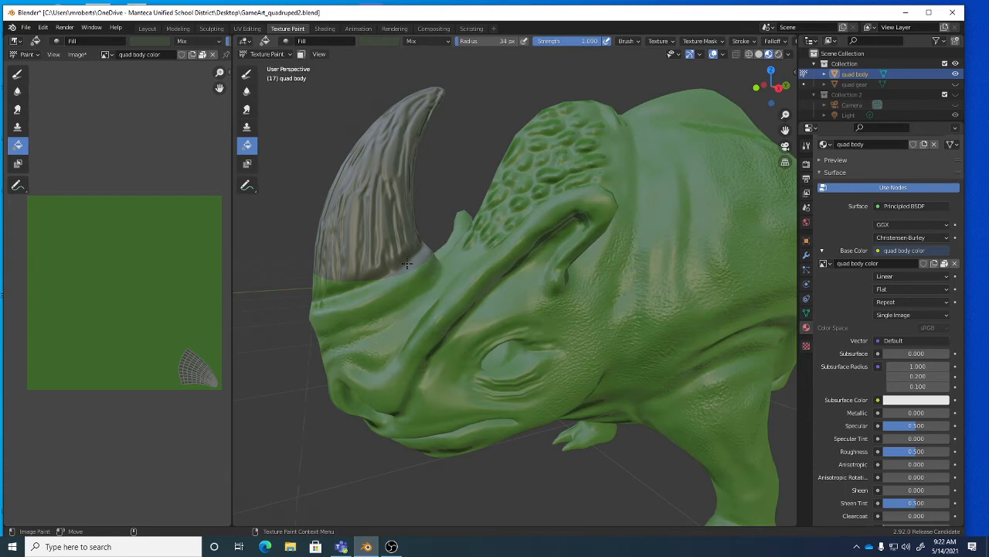
middle_drag(407, 264, 379, 216)
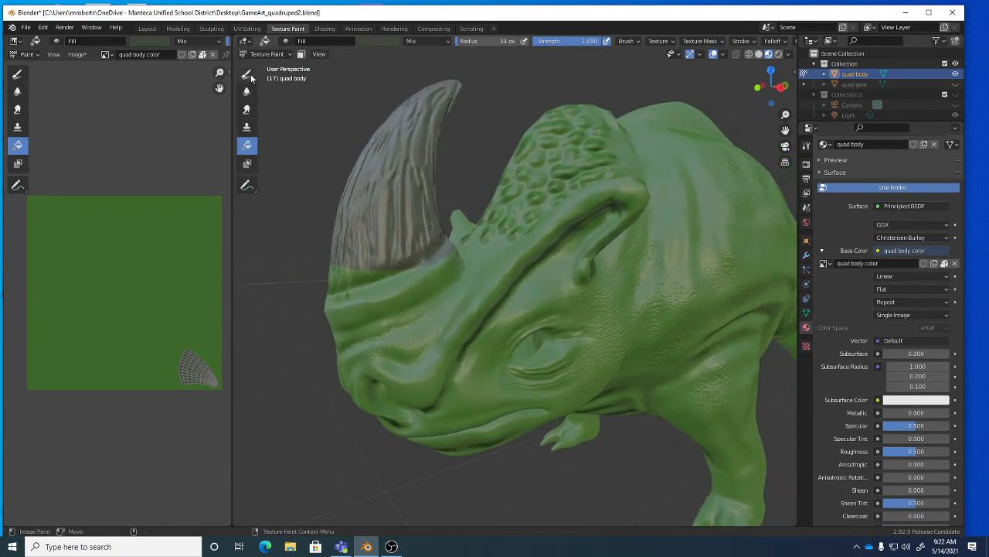
Switch to the Draw brush and sample the horn's grey (H 0.367, S 0.043, V 0.455) as its colour.
click(247, 74)
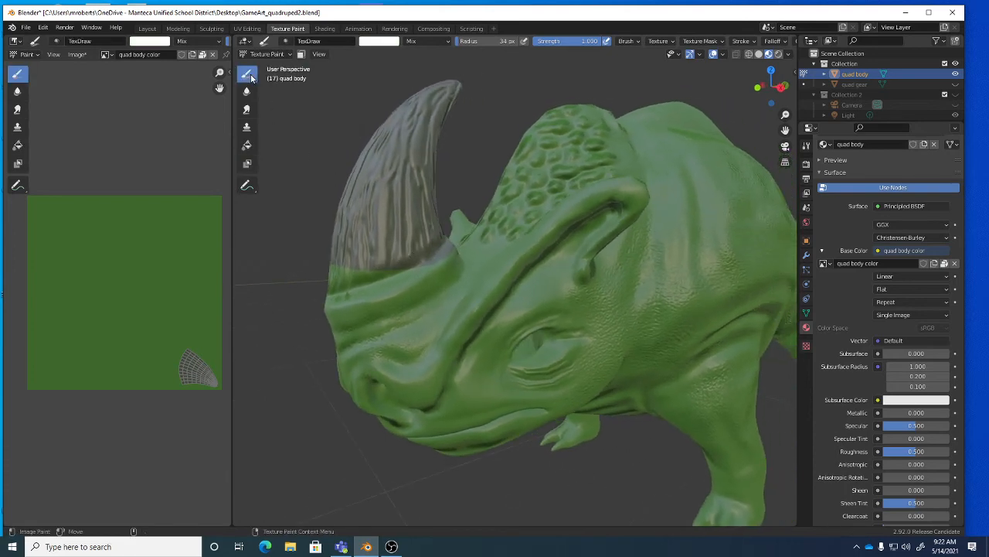
click(246, 144)
click(384, 41)
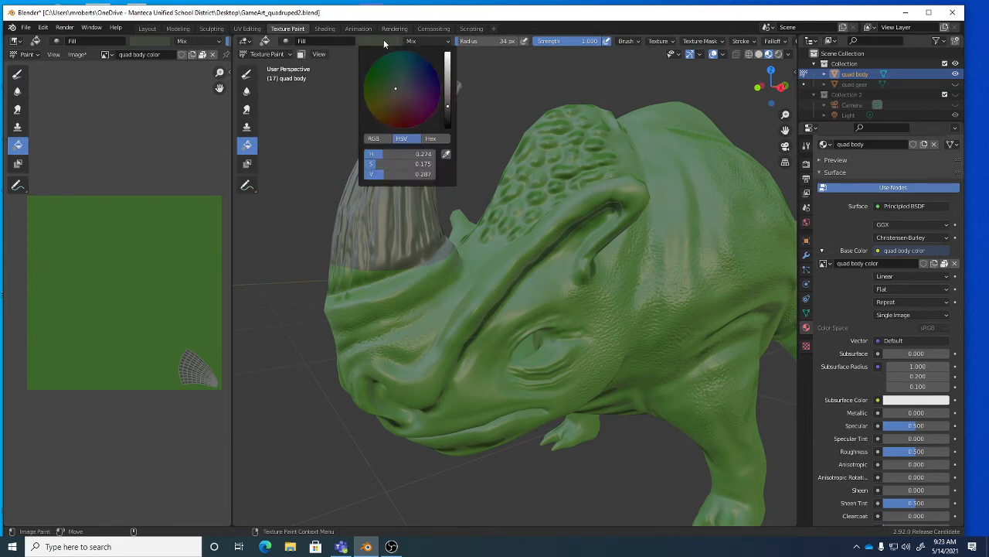
click(247, 74)
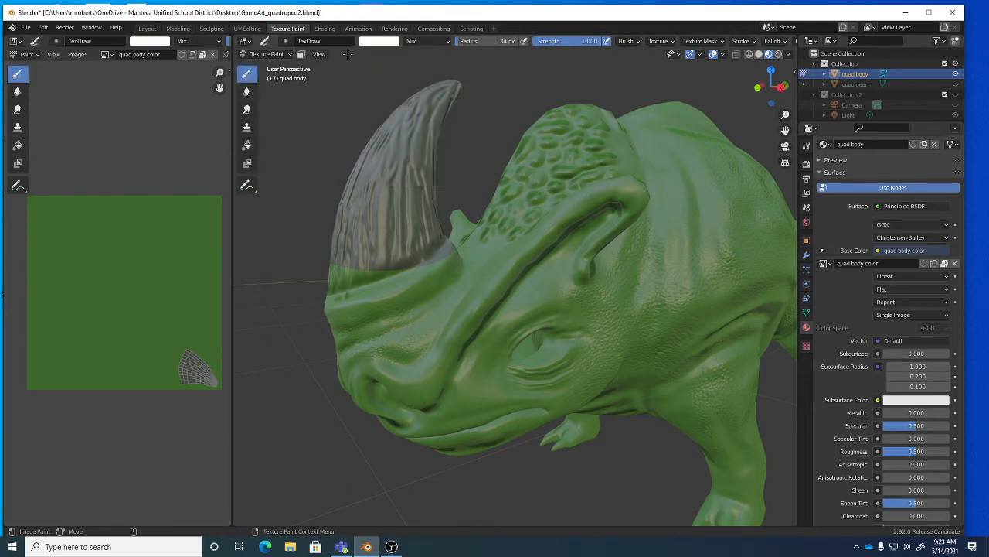
click(383, 41)
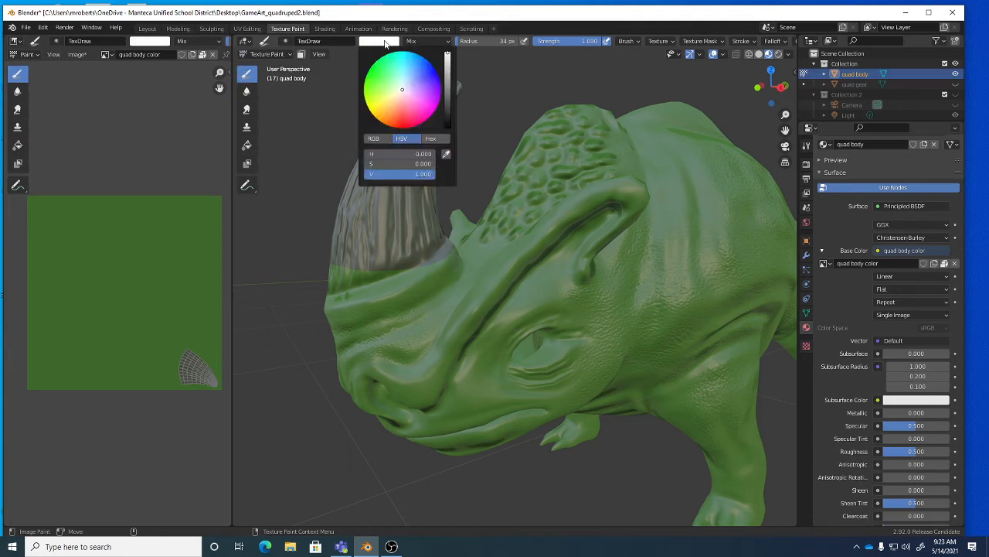
click(446, 153)
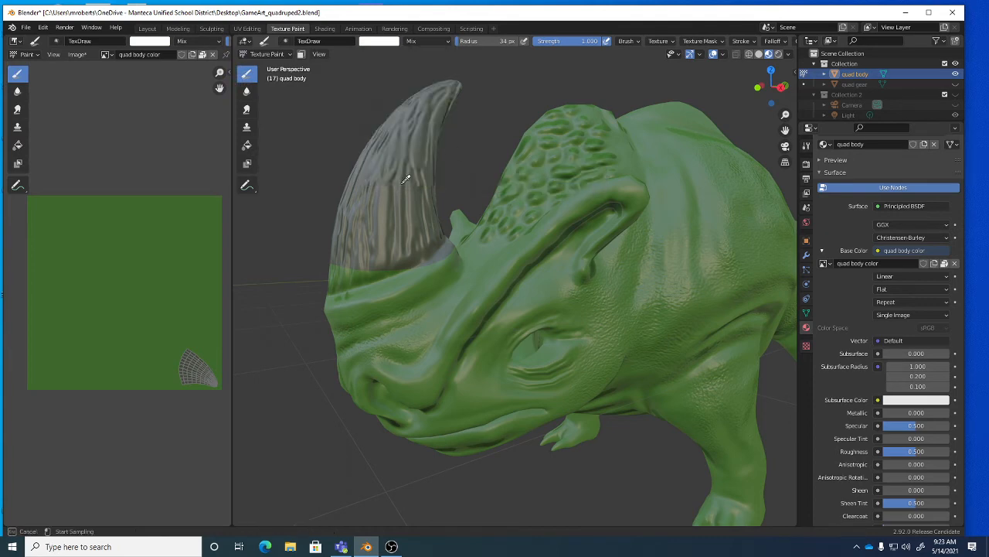
click(412, 165)
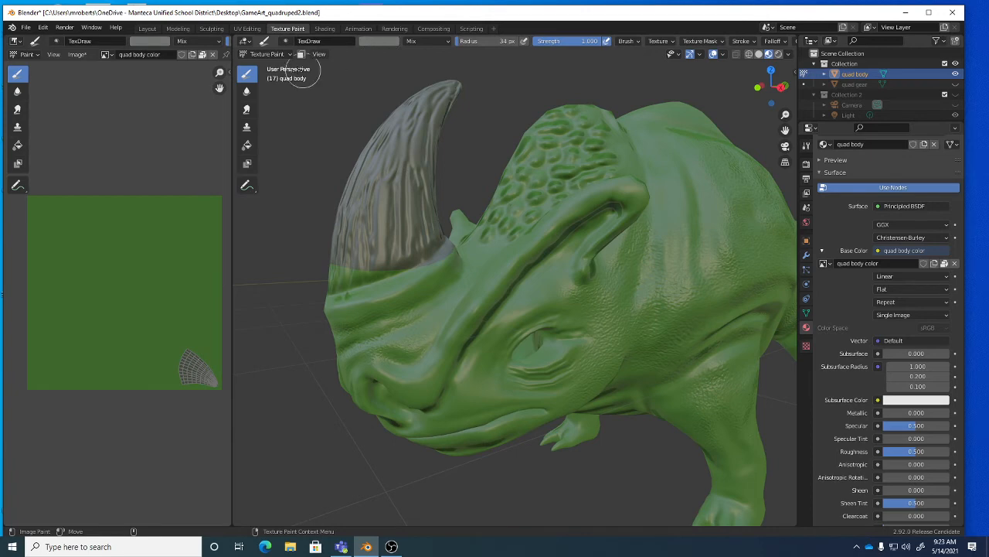
click(381, 40)
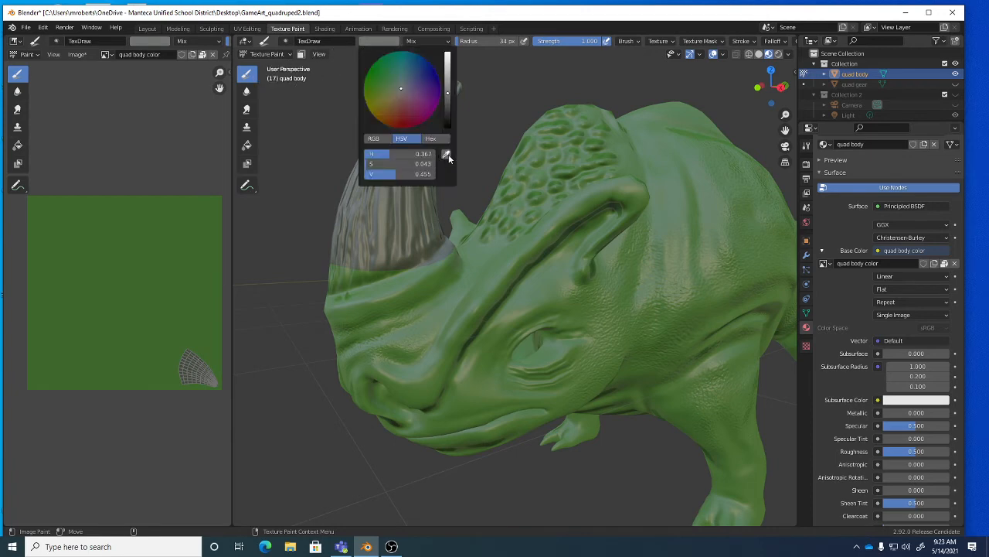
Give the brush a Smoother falloff curve and paint soft strokes around the horn base.
middle_drag(379, 232, 384, 239)
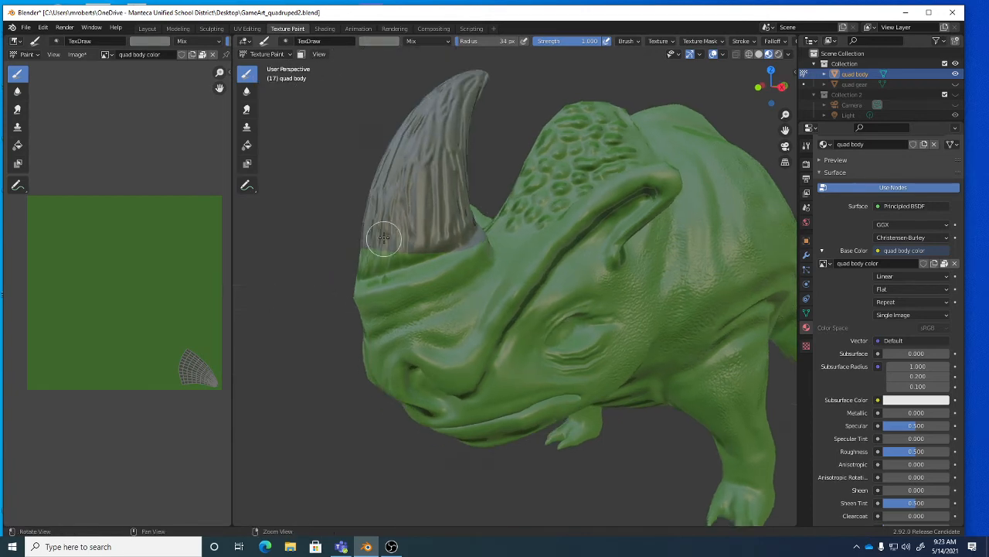
scroll(384, 239, up, 3)
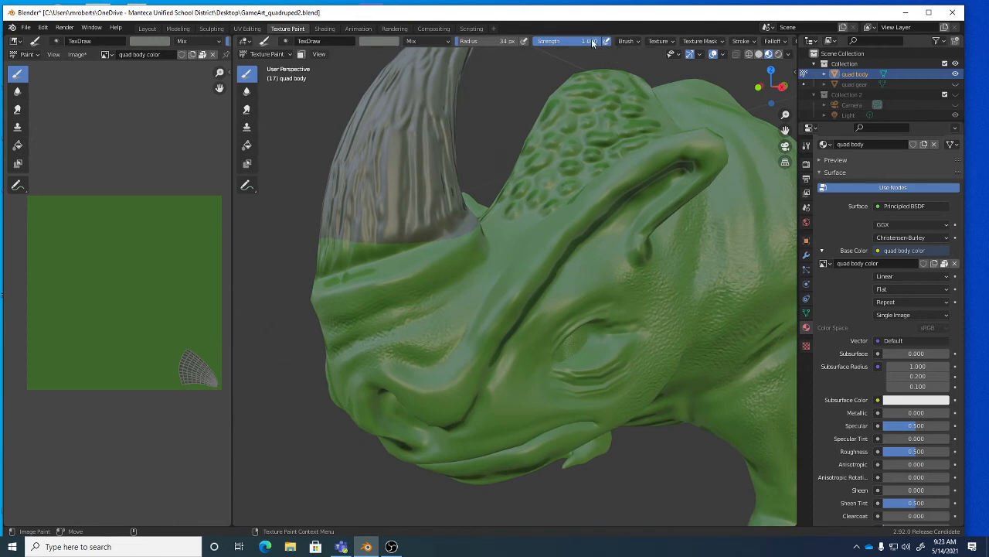
click(766, 44)
click(764, 62)
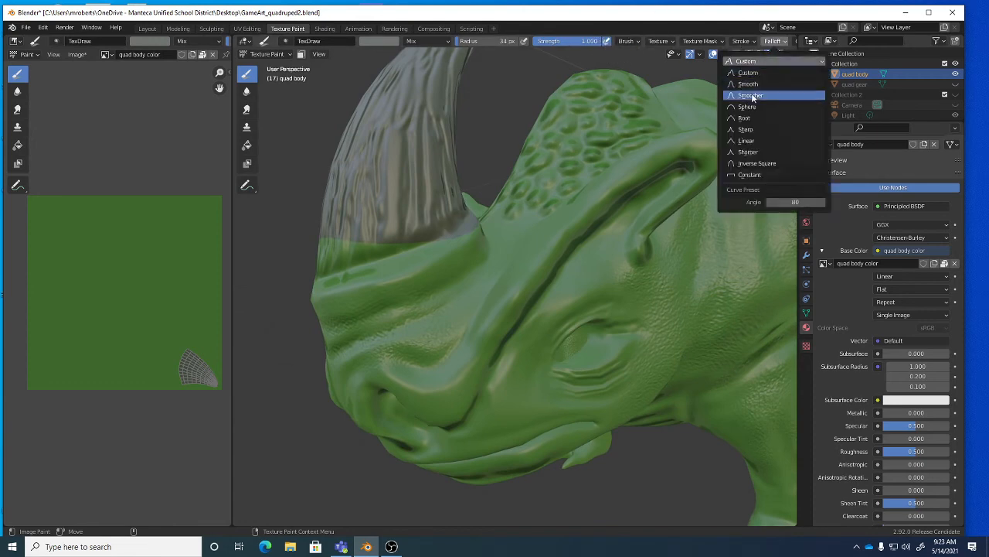
click(751, 95)
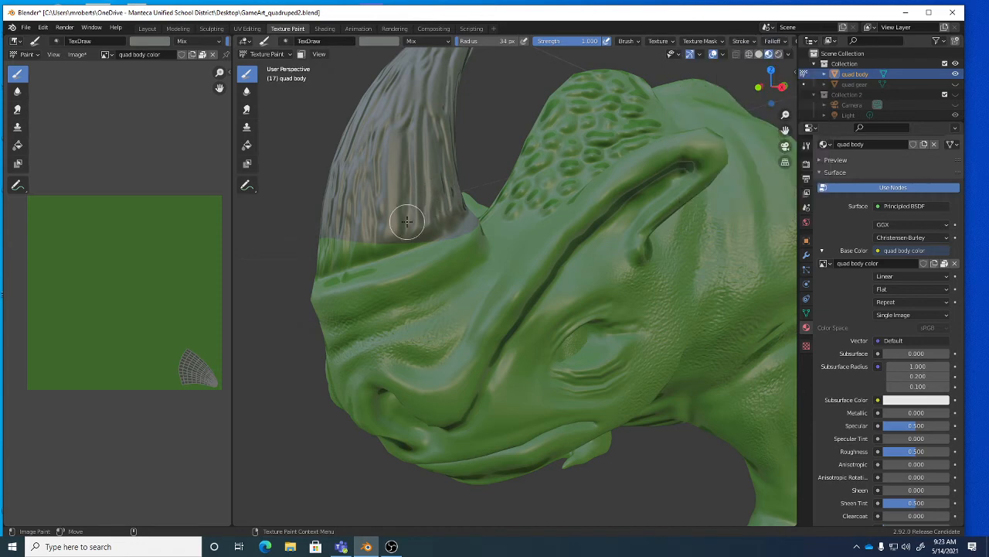
mouse_move(390, 229)
middle_down()
mouse_move(409, 242)
mouse_move(486, 244)
middle_up()
mouse_move(486, 244)
mouse_down()
mouse_move(456, 255)
mouse_move(482, 240)
mouse_move(508, 188)
mouse_up()
middle_drag(531, 194, 457, 221)
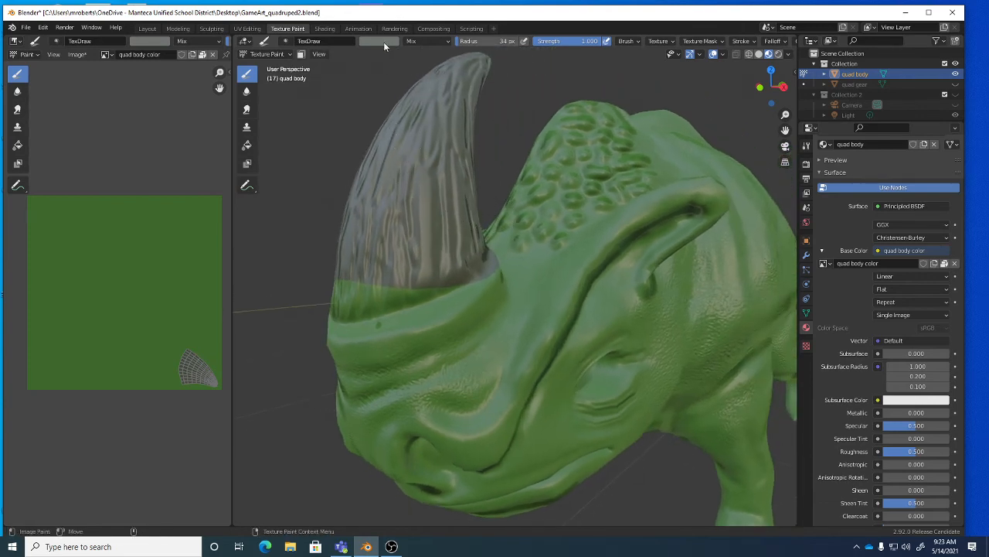
Sample the horn's dark grey in Solid shading and paint over the green band at its base.
click(760, 58)
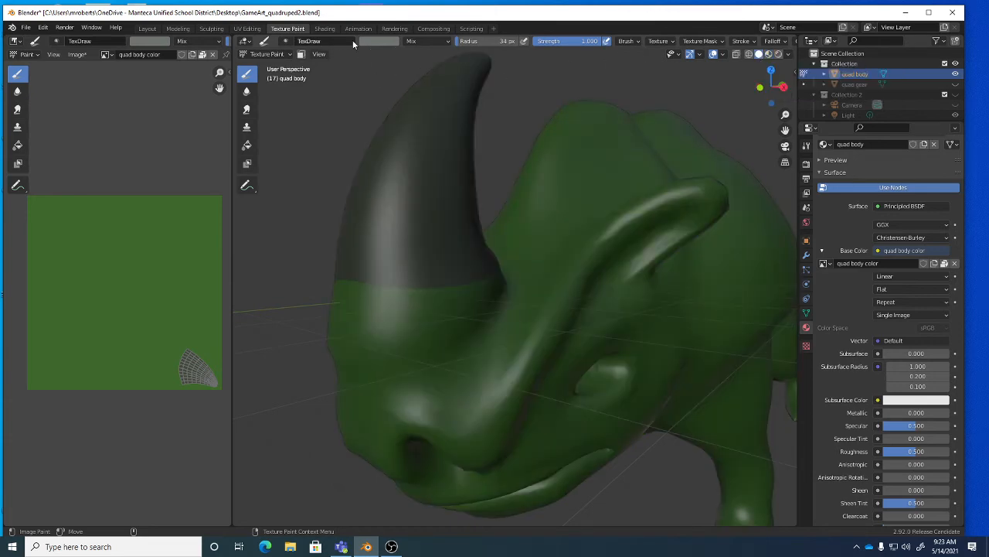
click(393, 41)
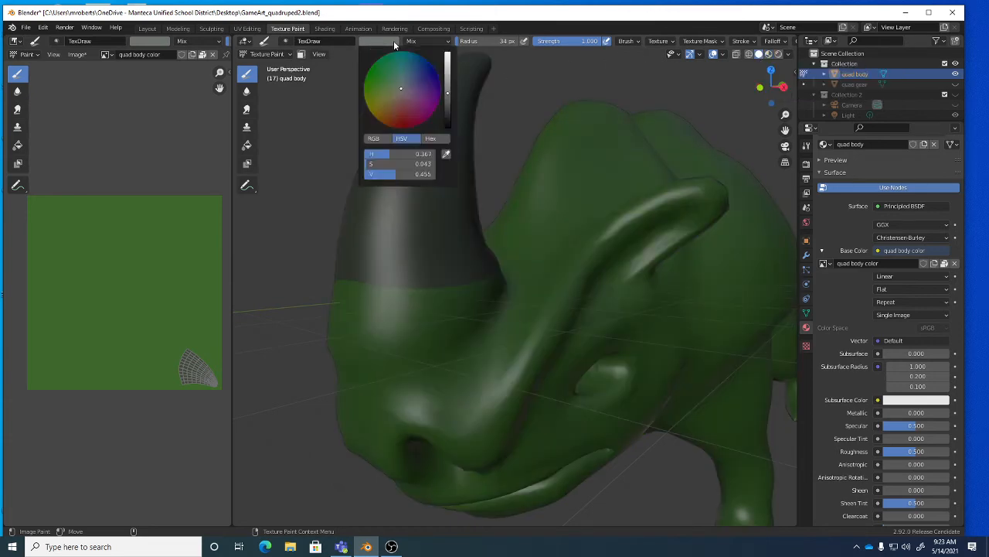
click(446, 156)
click(457, 174)
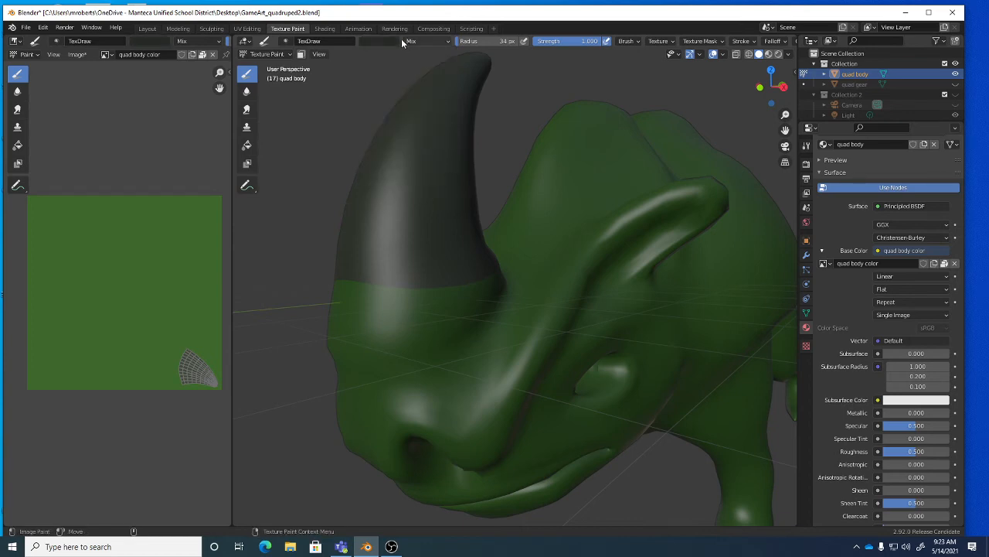
click(768, 54)
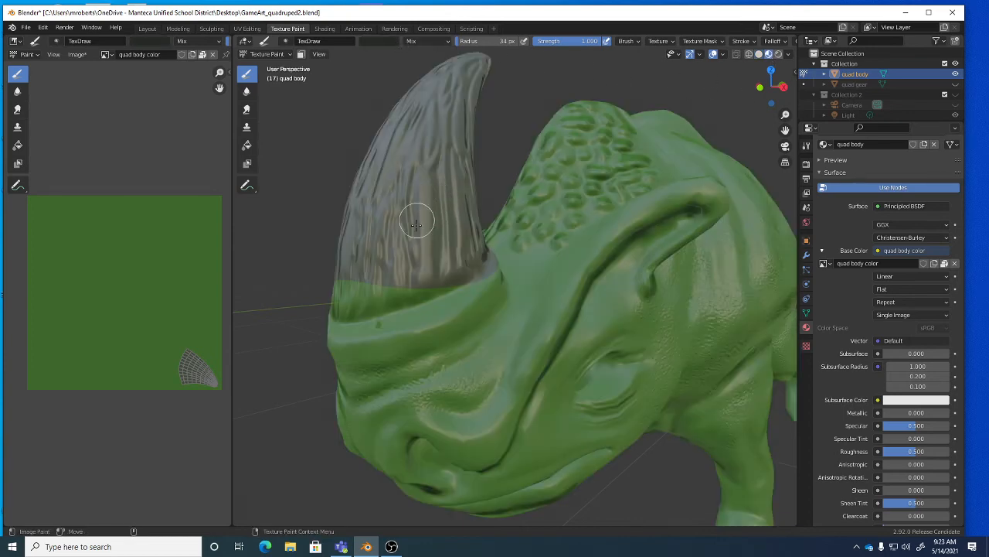
drag(404, 281, 386, 289)
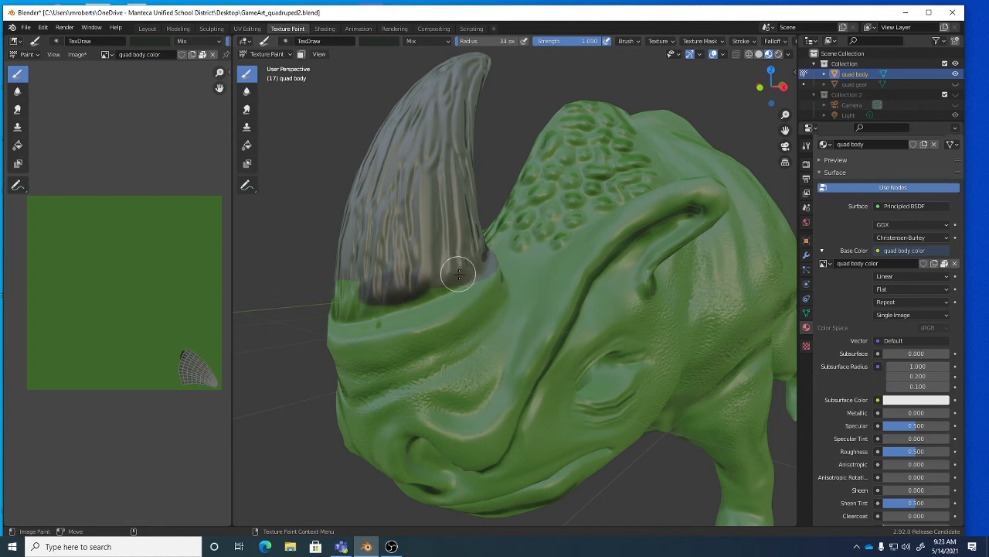
mouse_move(457, 271)
middle_down()
mouse_move(502, 289)
mouse_move(457, 274)
middle_up()
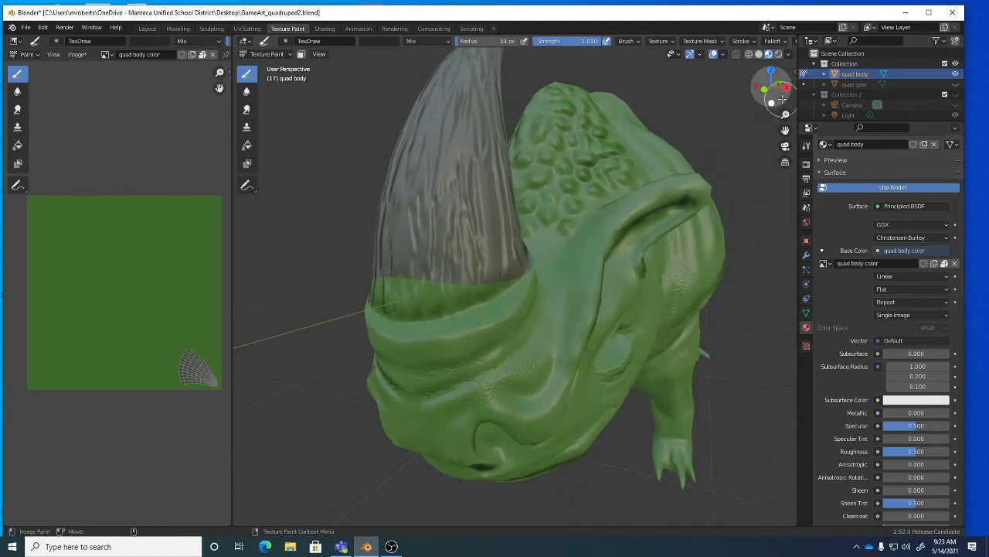
click(789, 54)
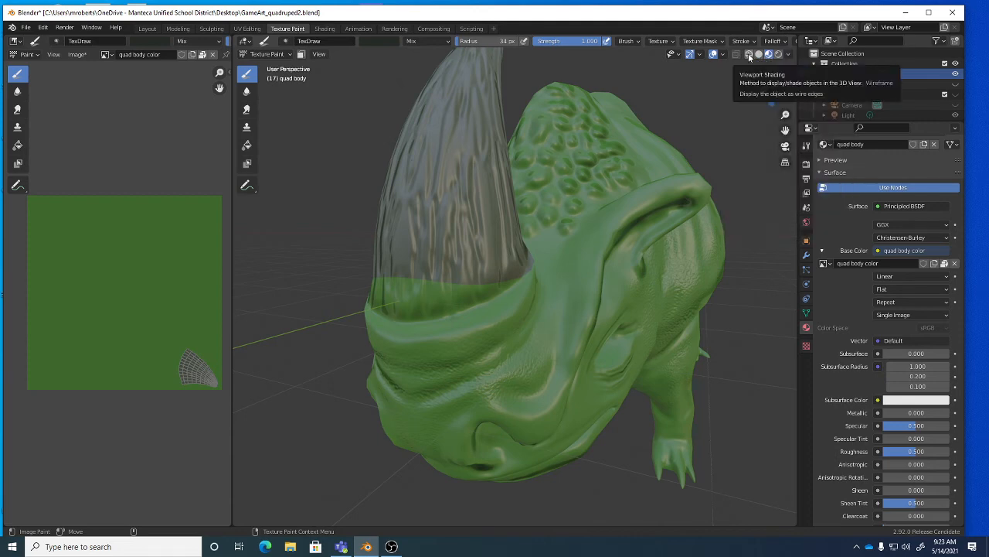
Toggle world-space lighting for Material Preview while orbiting to compare angles.
click(788, 55)
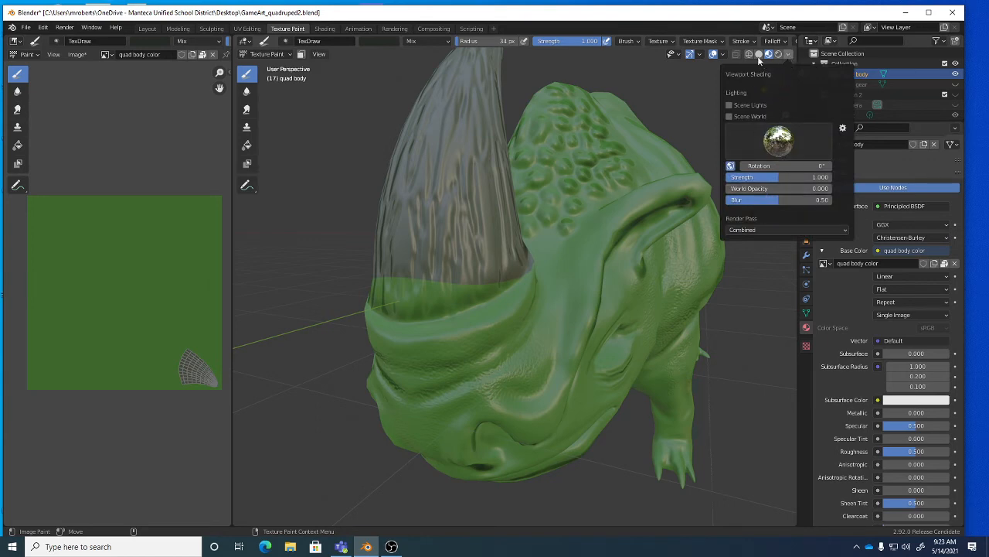
click(731, 166)
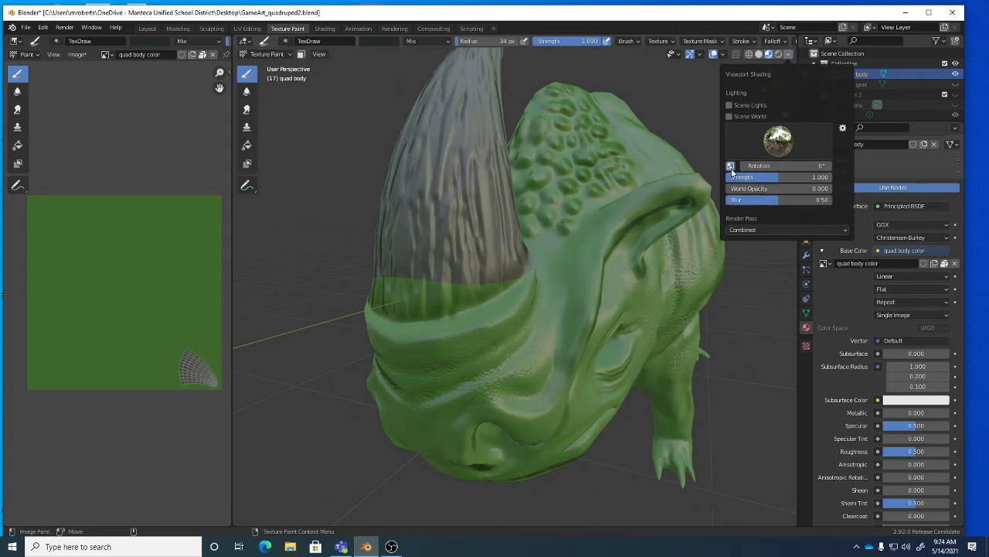
middle_drag(509, 243, 533, 249)
click(788, 54)
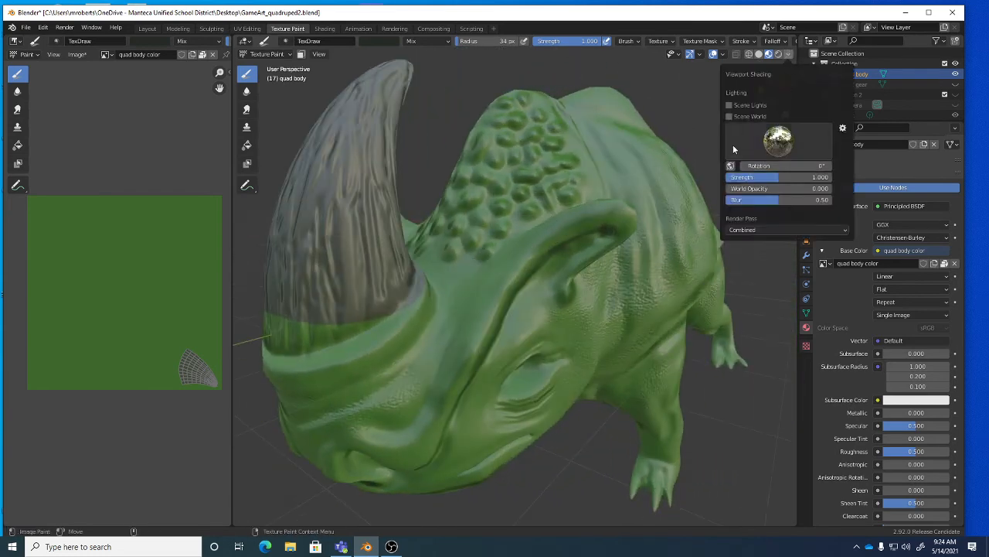
click(731, 166)
mouse_move(565, 221)
middle_down()
mouse_move(658, 236)
mouse_move(592, 221)
middle_up()
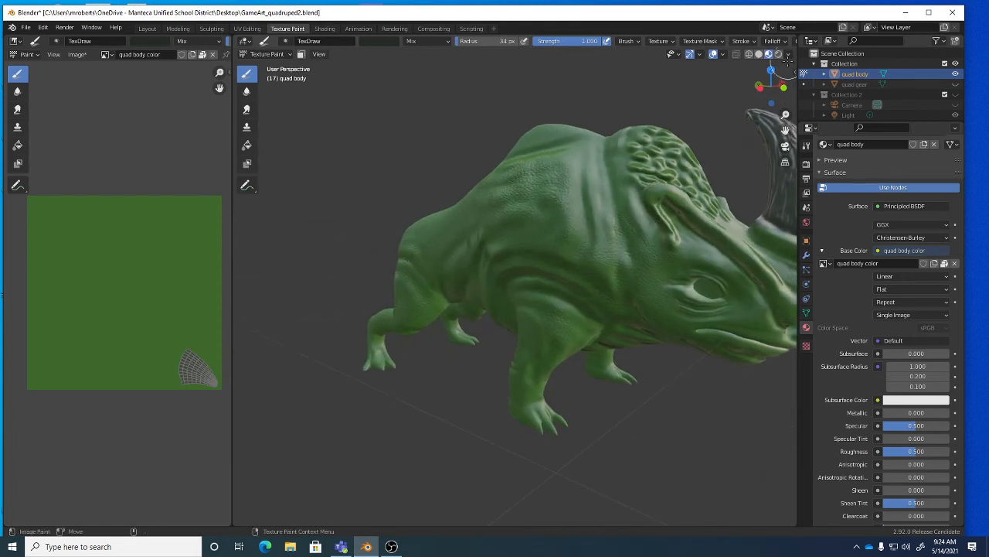
click(788, 55)
click(733, 167)
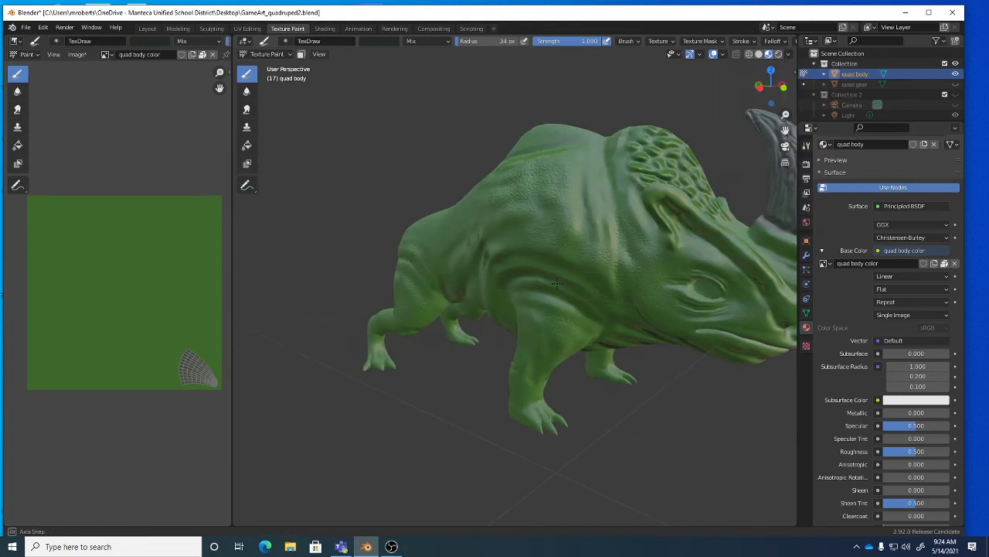
middle_drag(557, 283, 456, 277)
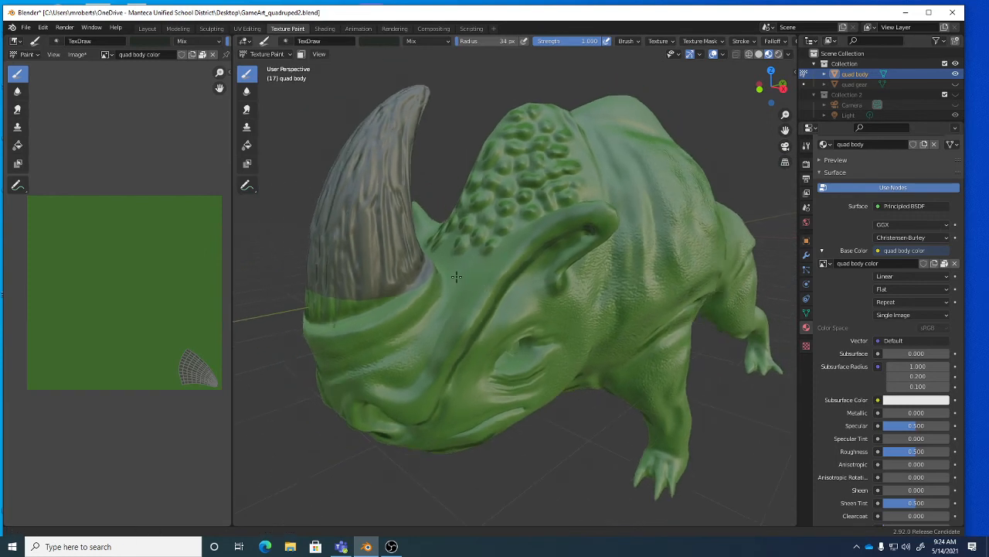
In Solid shading, try Matcap and world-space studio lighting, settling on Flat lighting.
click(789, 55)
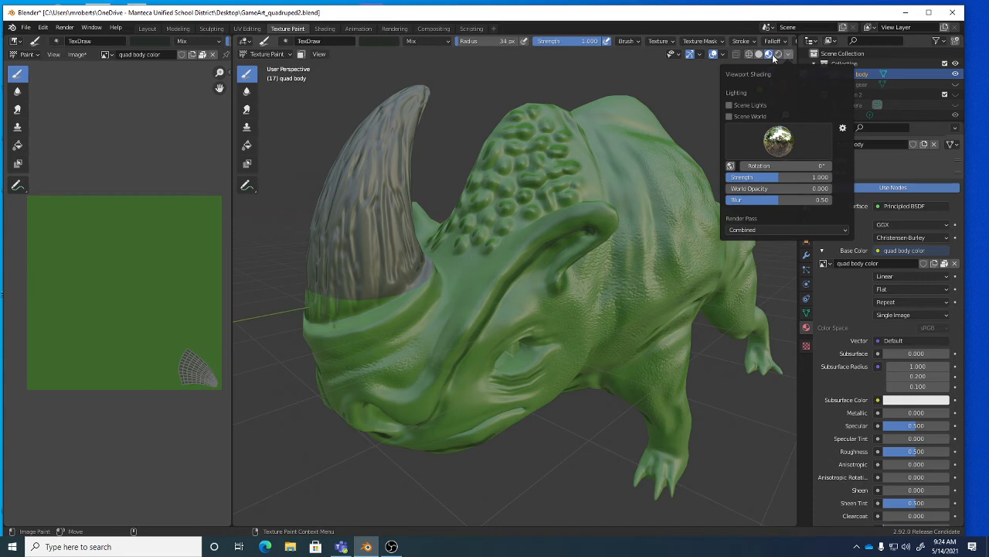
click(759, 55)
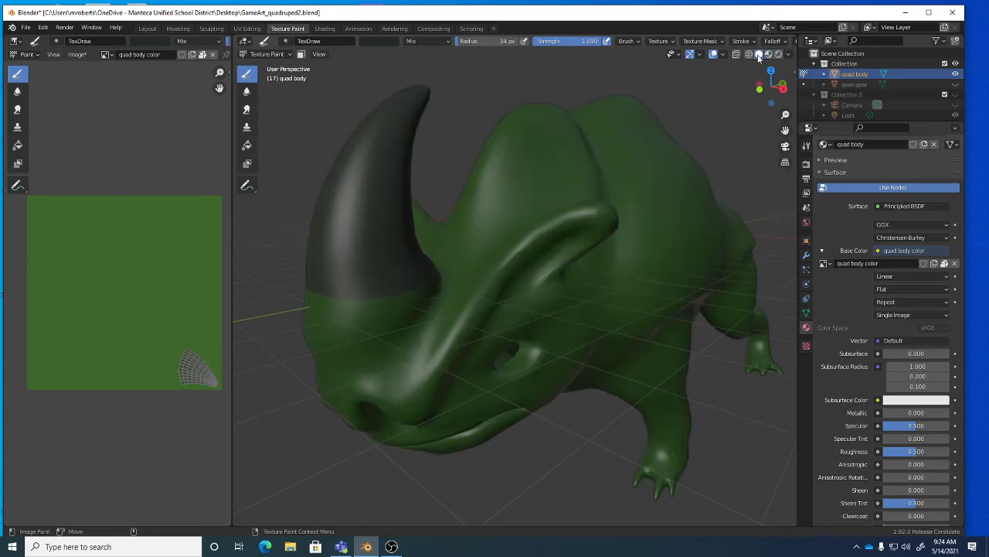
click(789, 54)
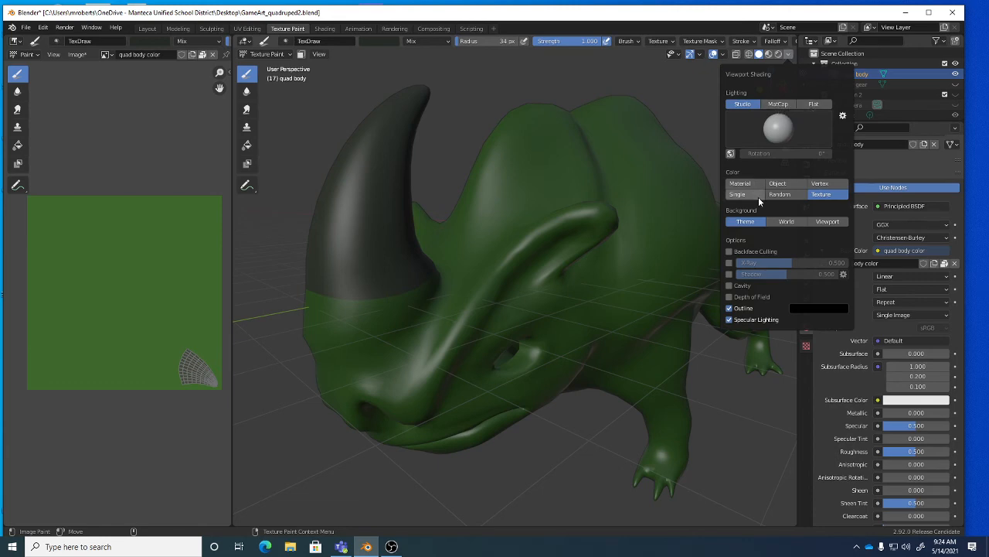
click(778, 107)
click(750, 105)
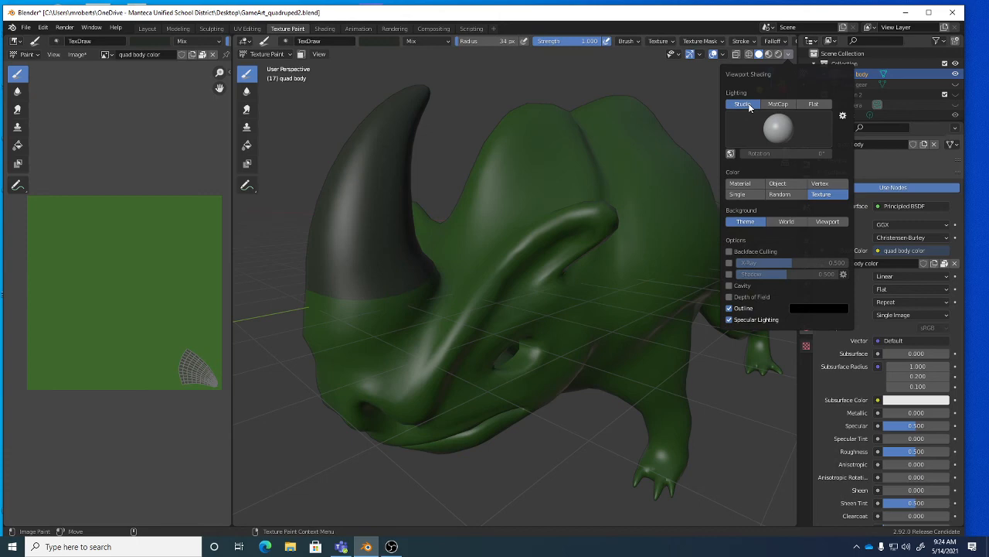
click(731, 154)
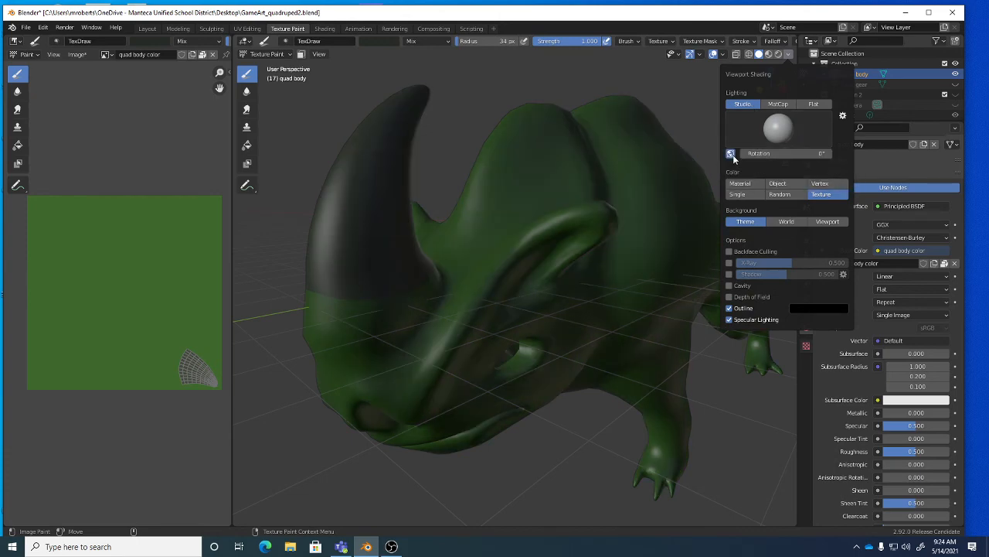
click(732, 154)
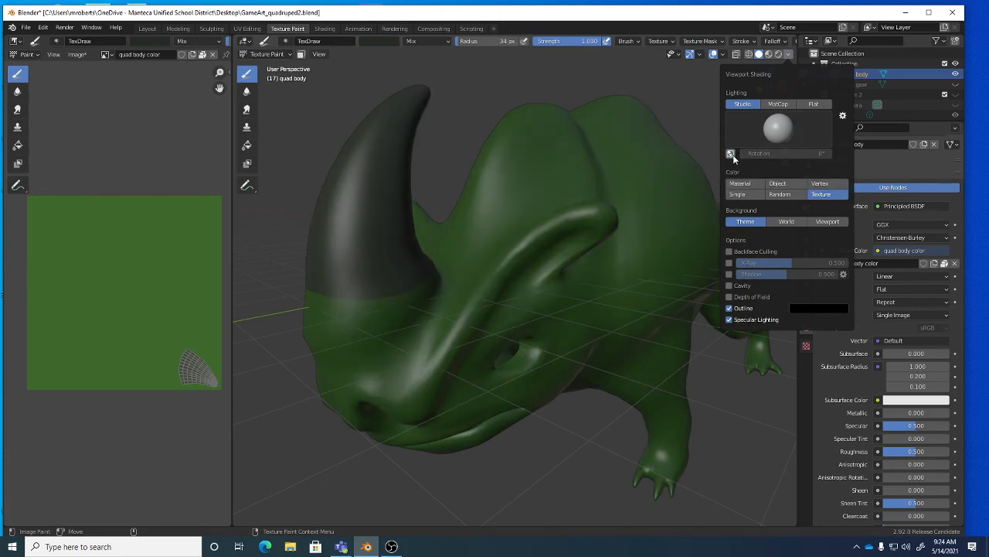
click(812, 105)
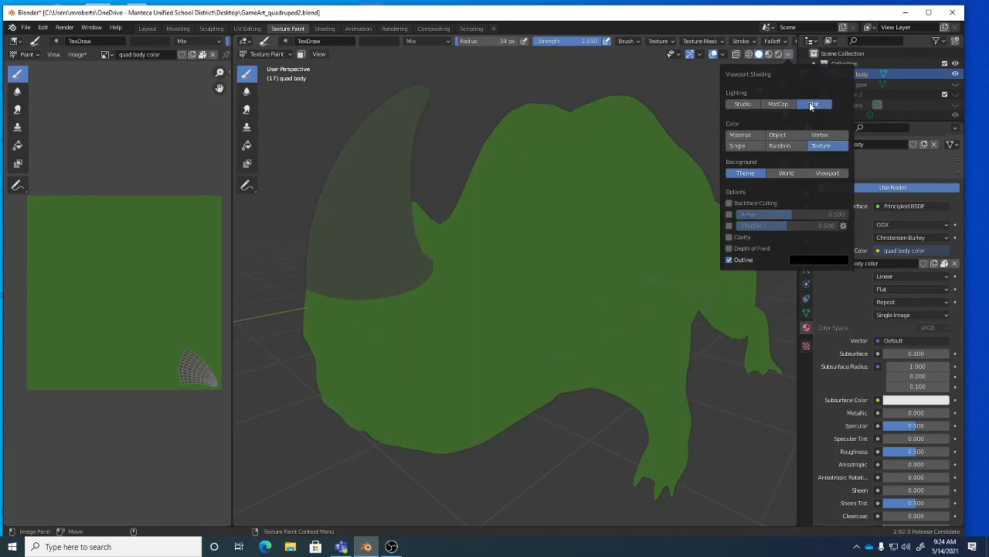
Sample the horn's flat grey as the brush colour and return to Material Preview.
click(391, 41)
click(446, 154)
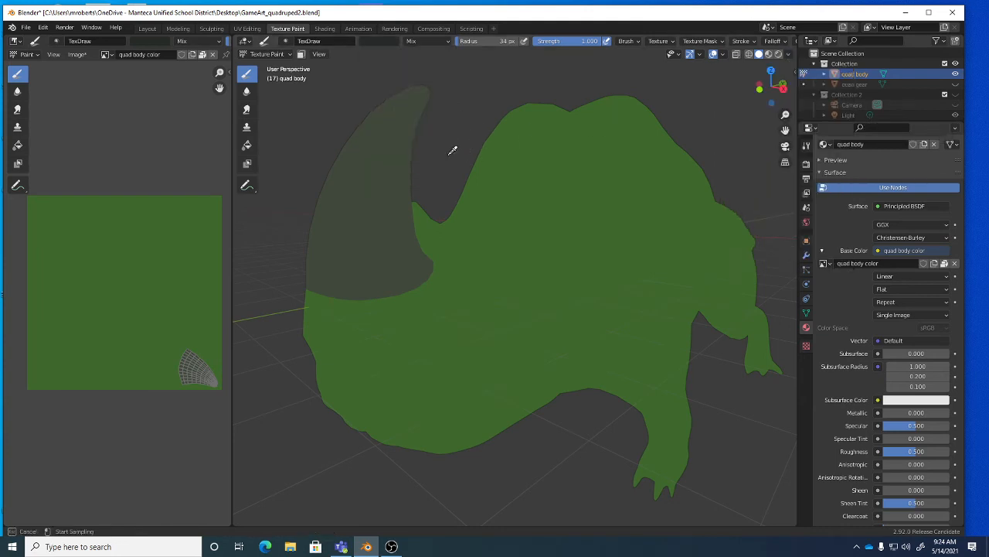
click(368, 183)
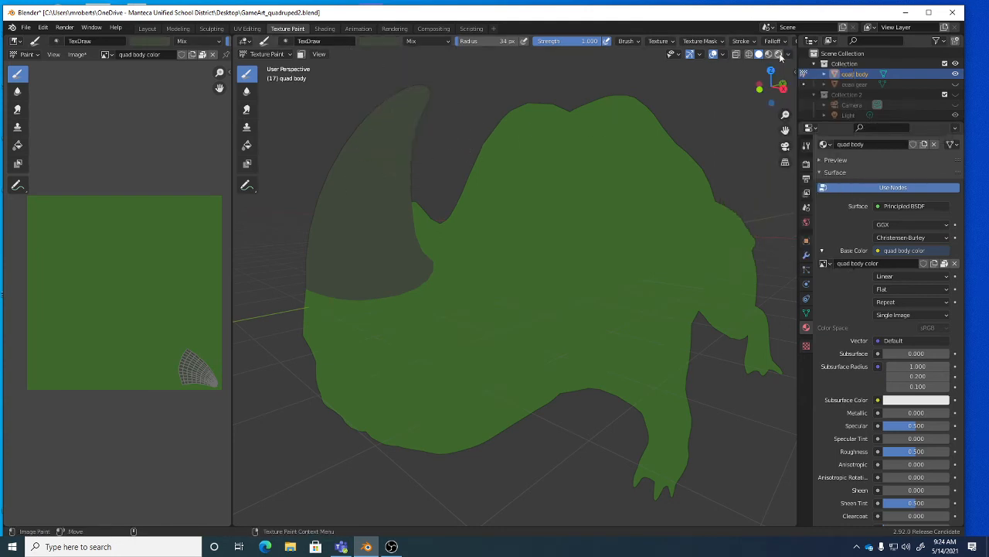
click(770, 54)
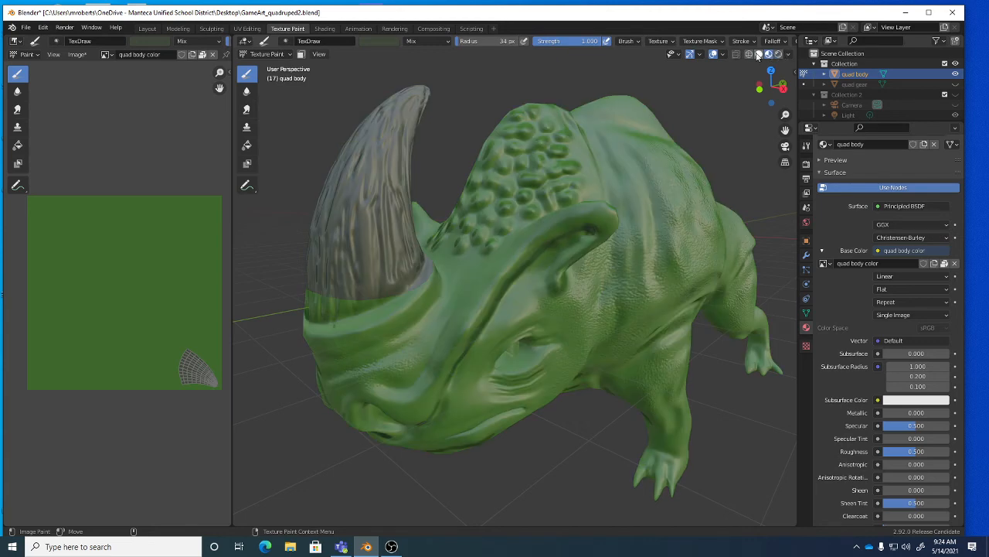
click(758, 55)
click(787, 55)
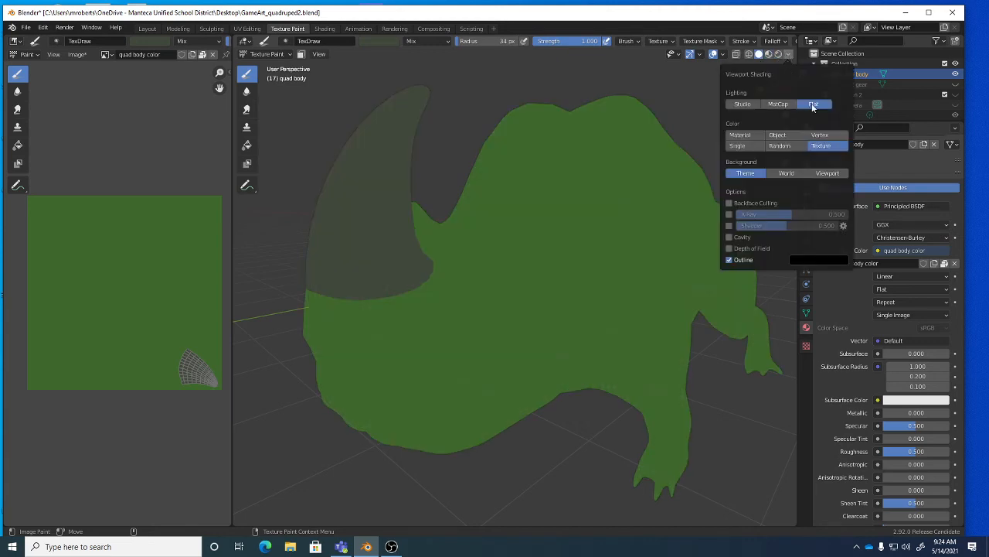
click(769, 54)
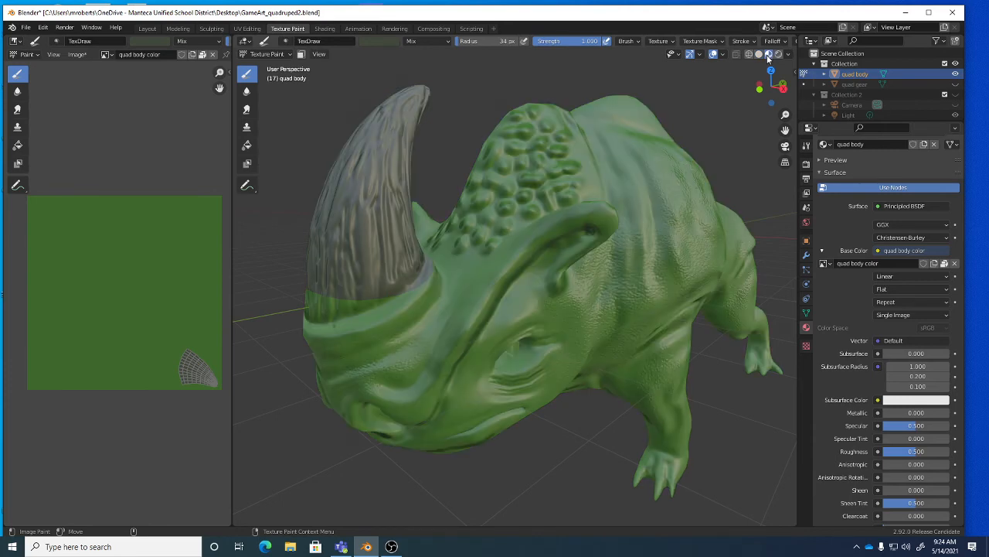
Paint grey over the horn's green base, then orbit and zoom to check it from the side.
mouse_move(376, 283)
middle_down()
mouse_move(435, 265)
mouse_move(422, 217)
middle_up()
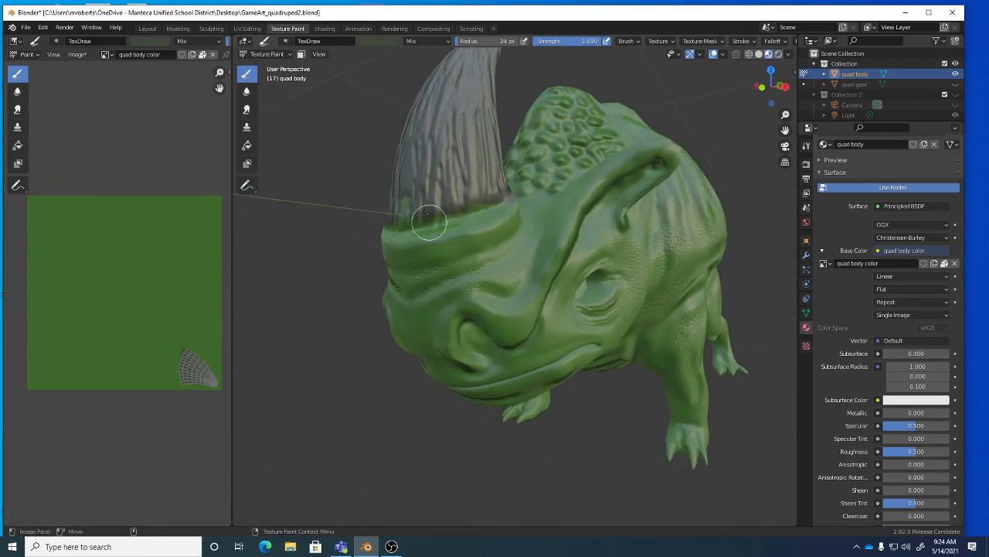
mouse_move(404, 203)
mouse_down()
mouse_move(481, 197)
mouse_move(442, 222)
mouse_move(470, 235)
mouse_up()
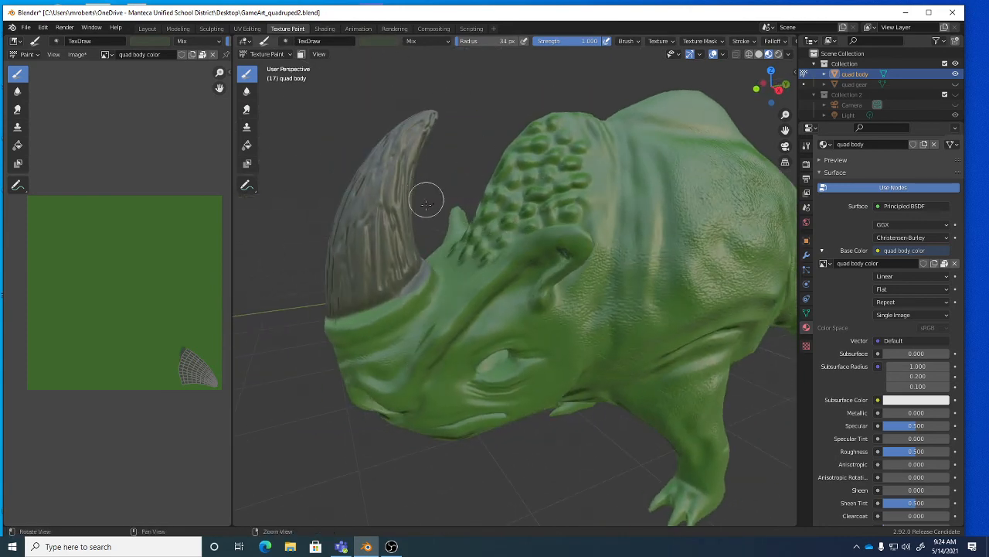
alt+drag(426, 198, 375, 263)
mouse_move(375, 263)
middle_down()
mouse_move(424, 252)
mouse_move(474, 258)
middle_up()
scroll(425, 253, up, 1)
scroll(468, 263, up, 2)
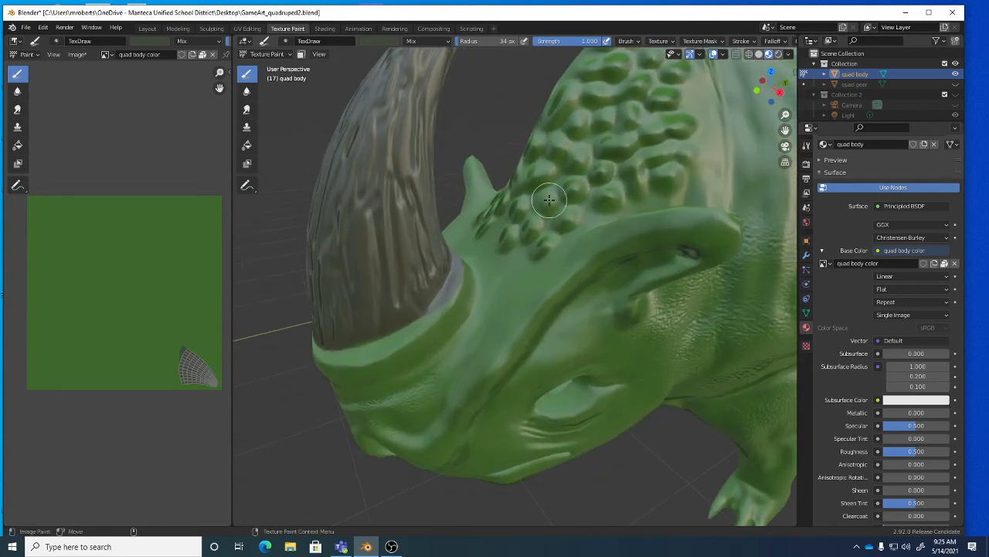
Sample the body's green in Solid shading and paint it over the grey strip at the horn base.
click(758, 55)
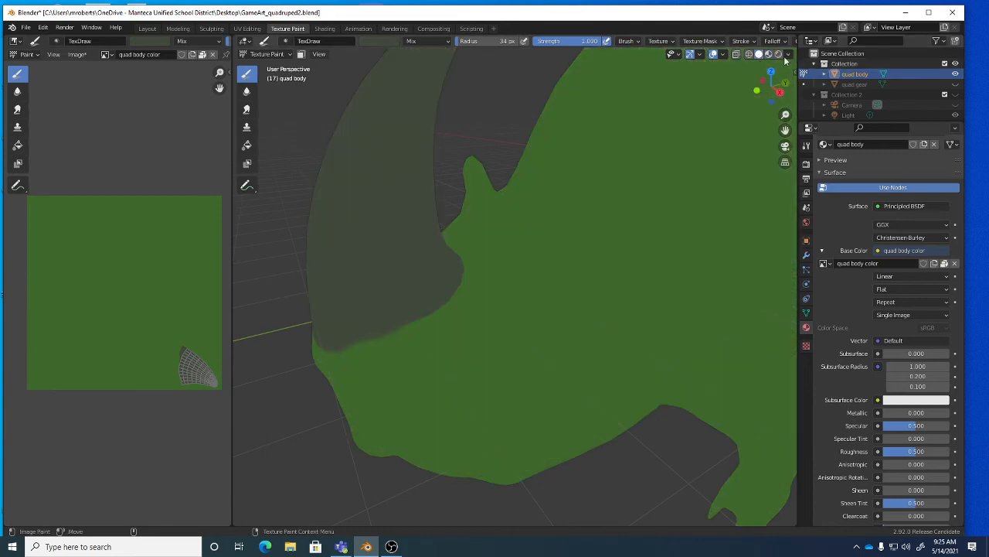
click(788, 54)
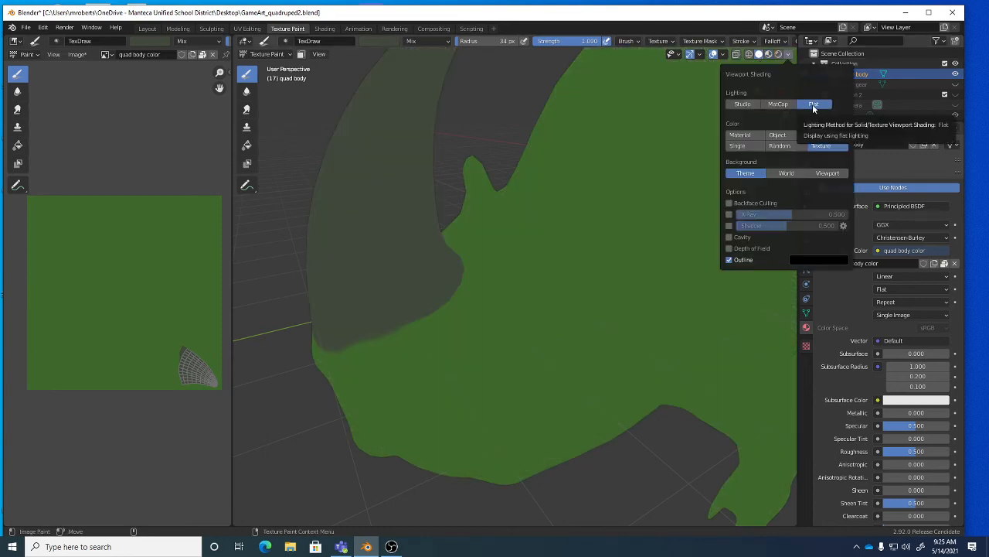
click(383, 43)
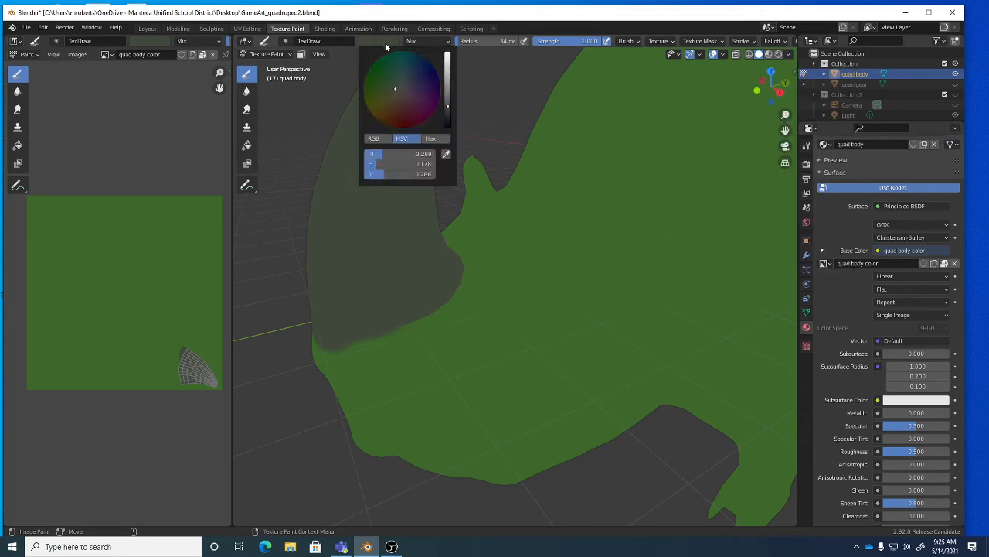
click(450, 155)
click(537, 230)
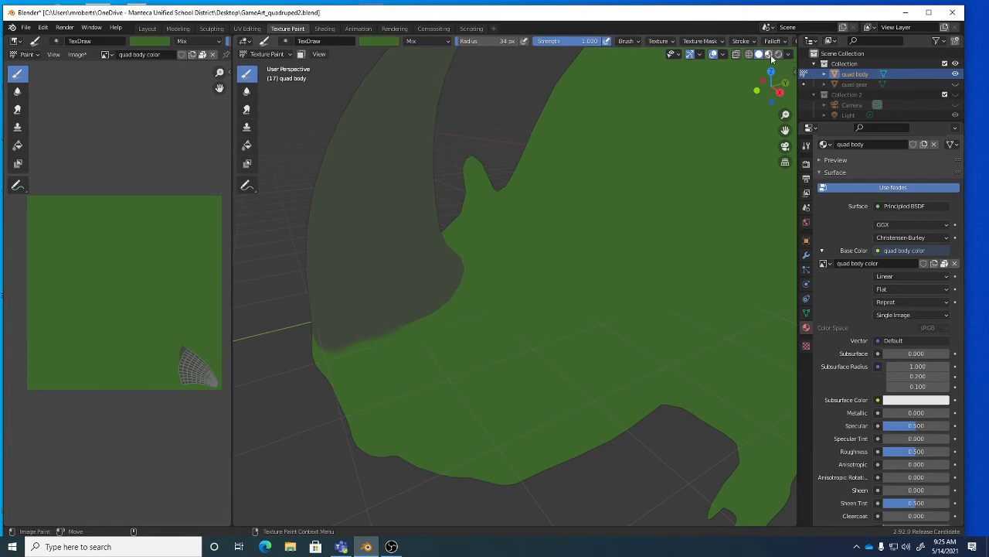
click(768, 54)
mouse_move(487, 247)
middle_down()
mouse_move(420, 276)
mouse_move(420, 286)
middle_up()
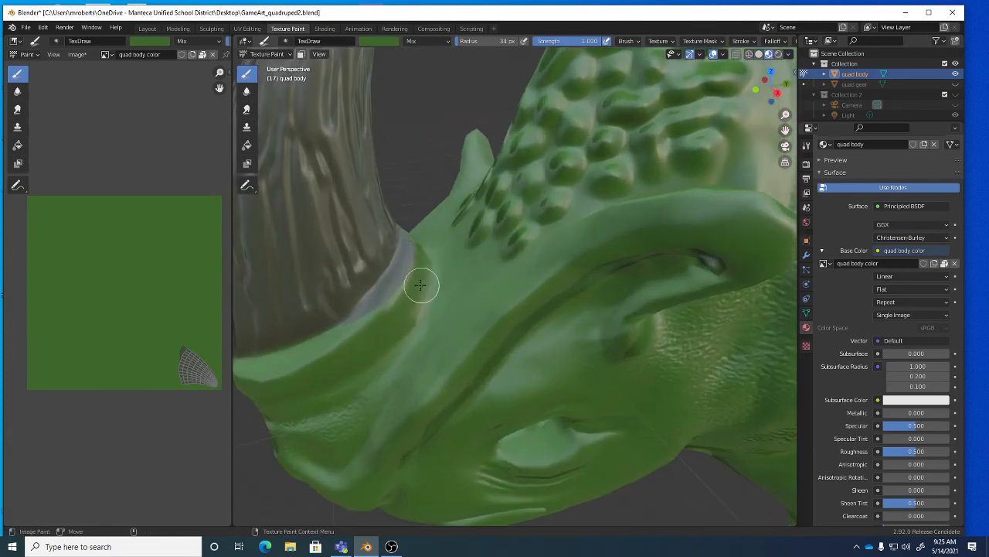
drag(398, 286, 336, 334)
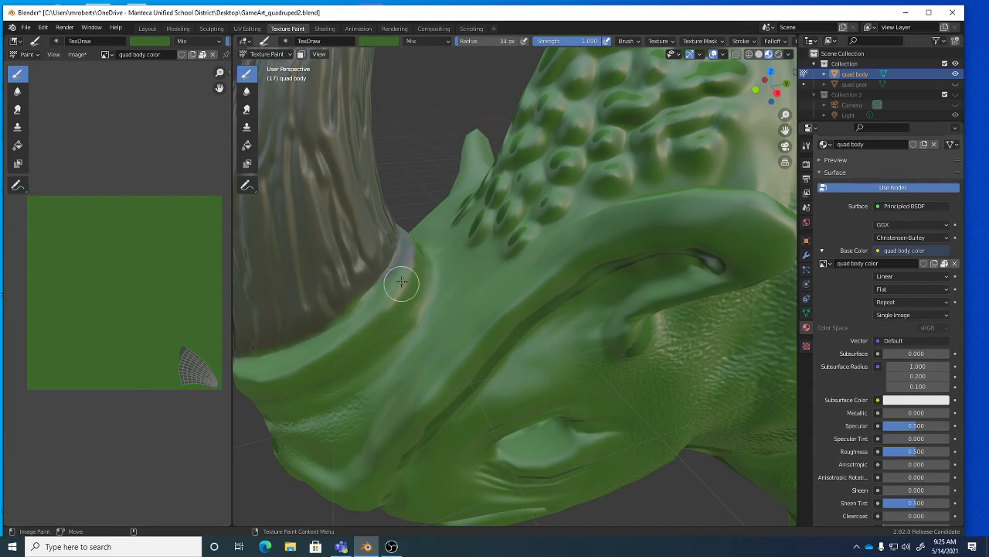
mouse_move(413, 258)
middle_down()
mouse_move(371, 294)
mouse_move(378, 302)
middle_up()
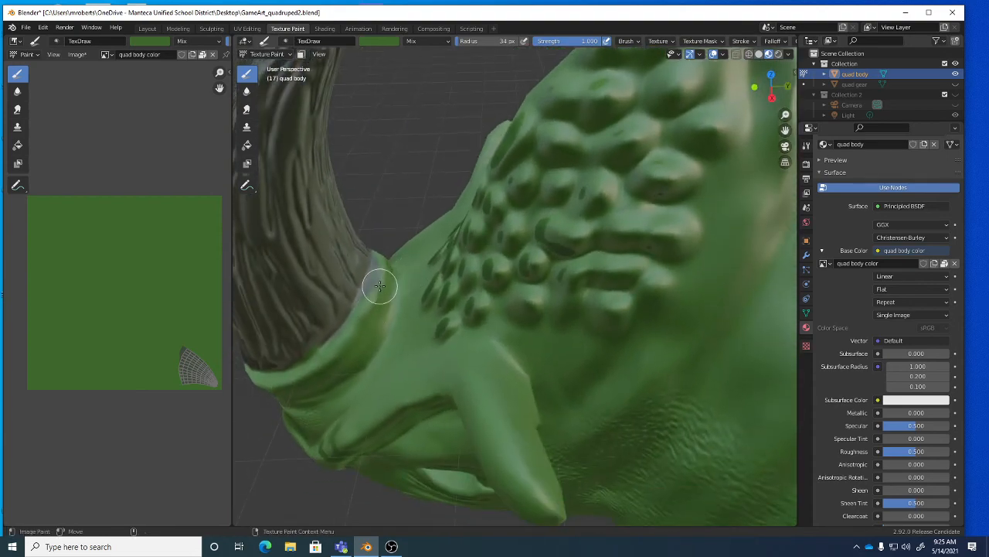
mouse_move(360, 335)
middle_down()
mouse_move(486, 270)
mouse_move(514, 287)
middle_up()
scroll(515, 279, down, 4)
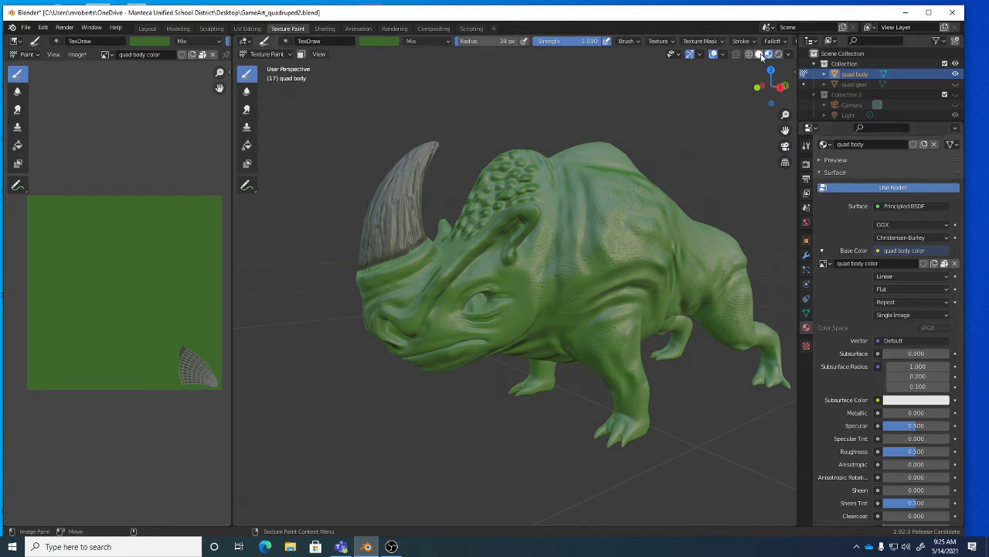
click(789, 55)
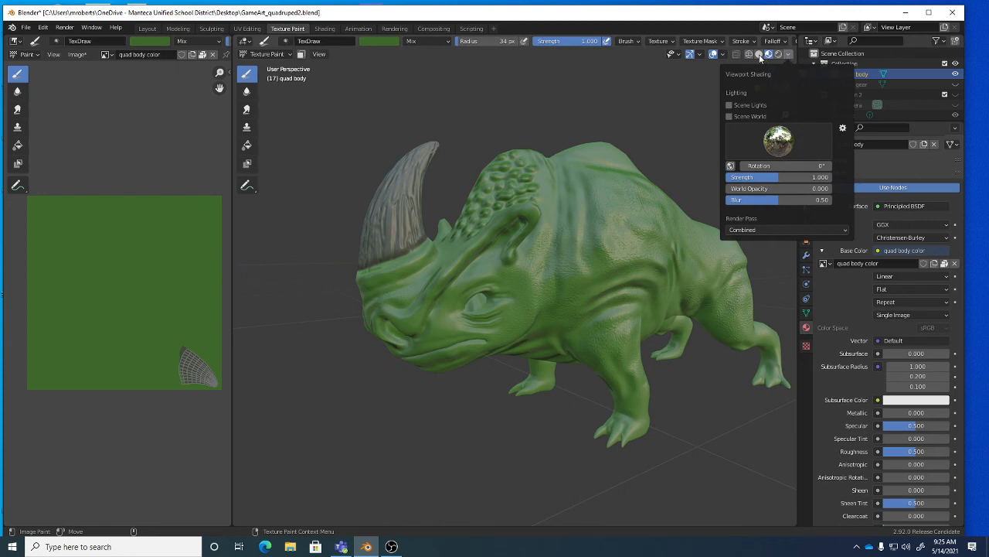
click(759, 55)
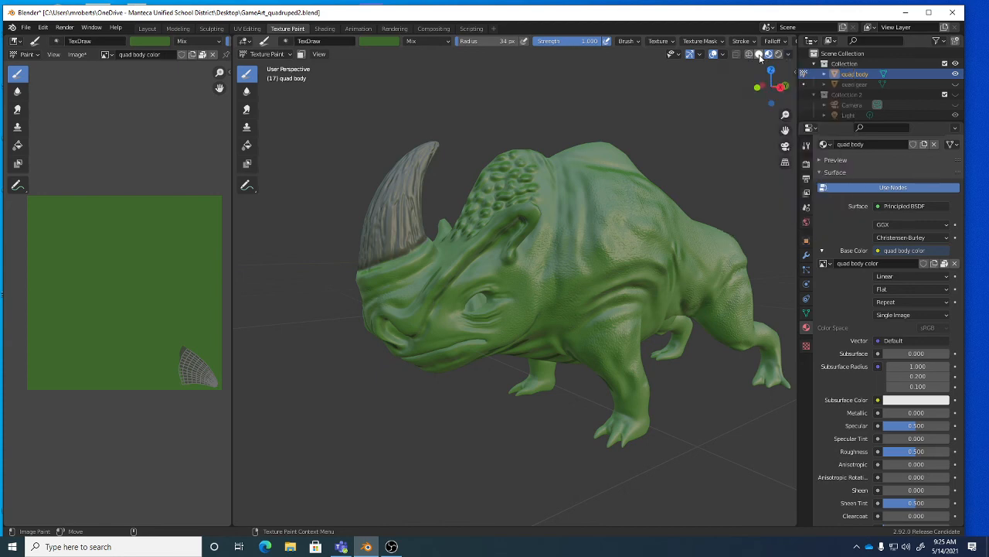
click(768, 55)
click(759, 55)
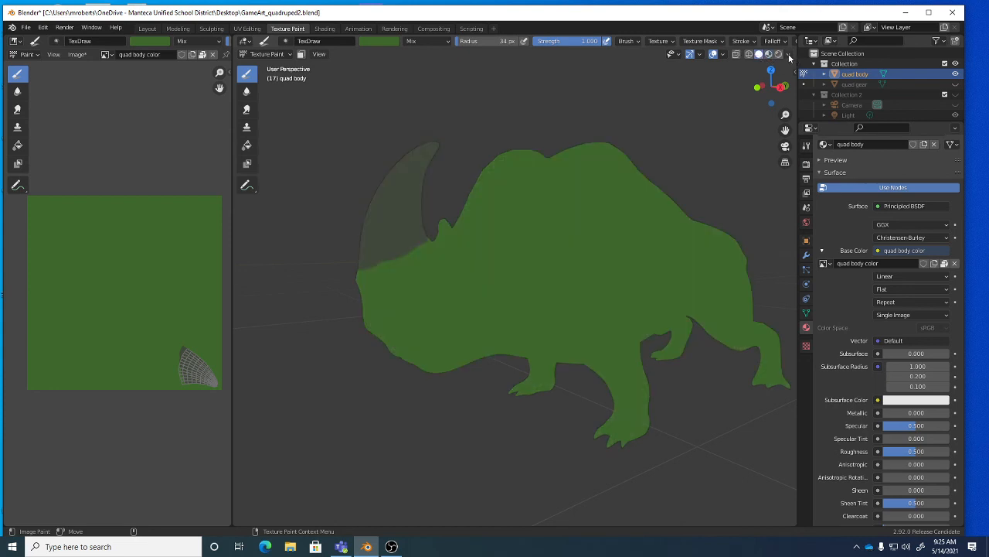
click(789, 55)
click(768, 55)
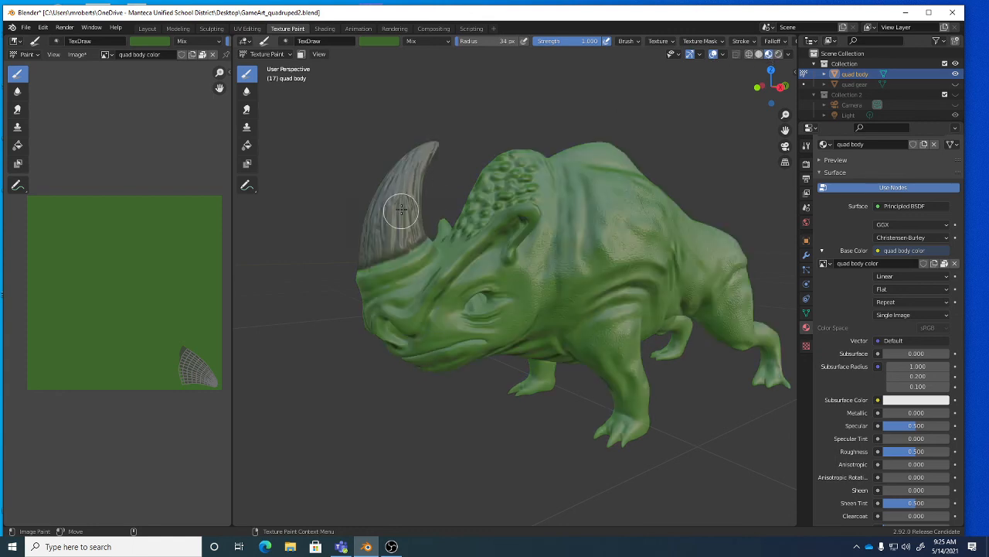
click(383, 41)
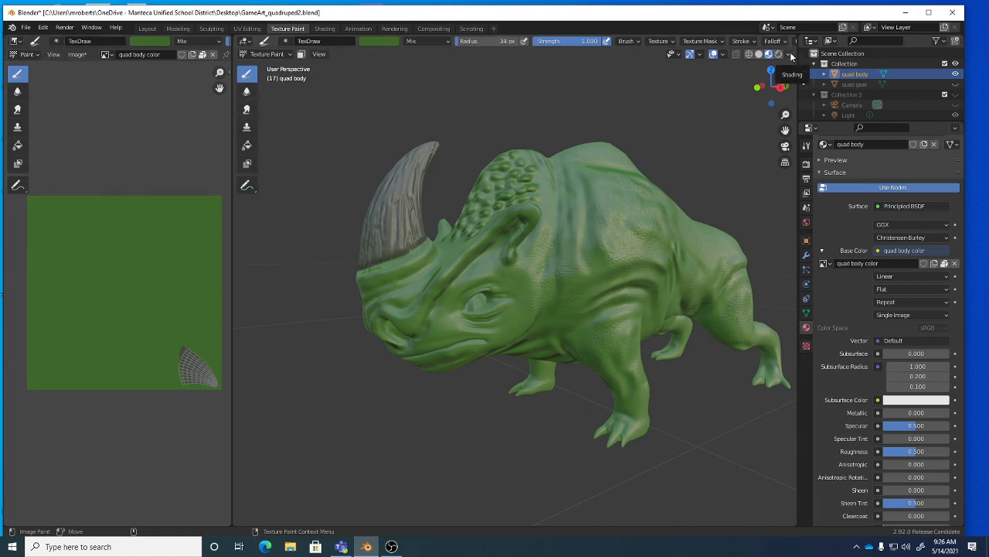
click(790, 55)
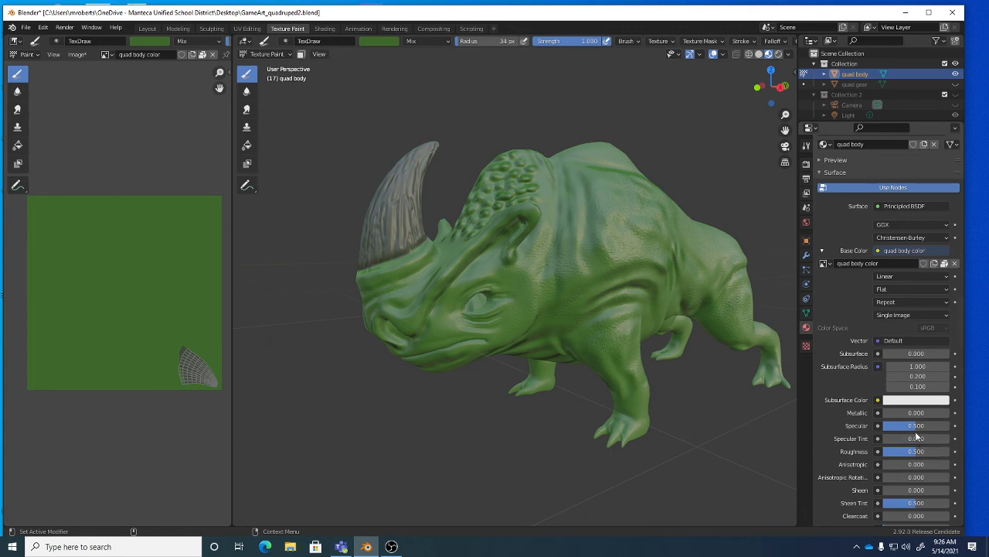
Set Specular to about 0.285 and Roughness to about 0.723, undoing a glossier test value.
drag(913, 425, 903, 425)
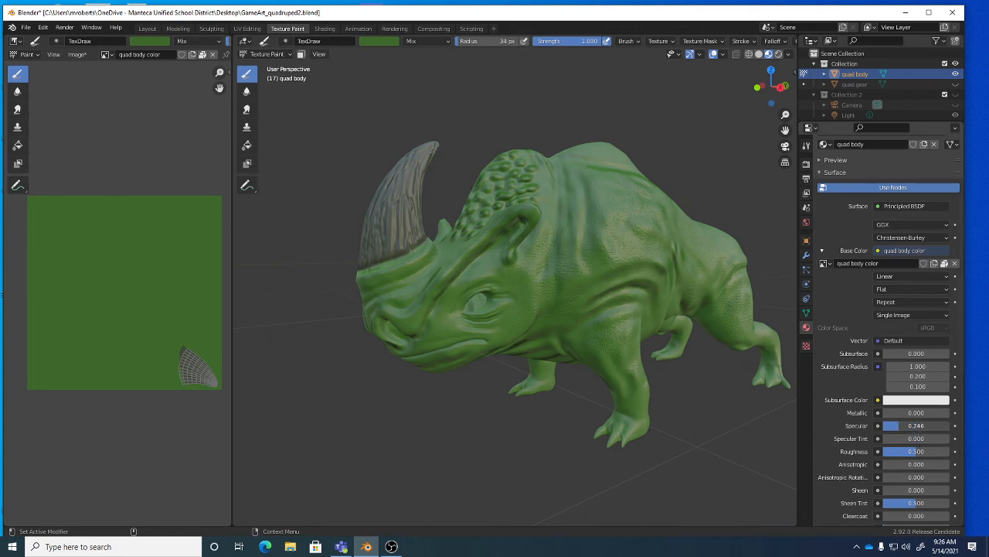
drag(914, 457, 933, 457)
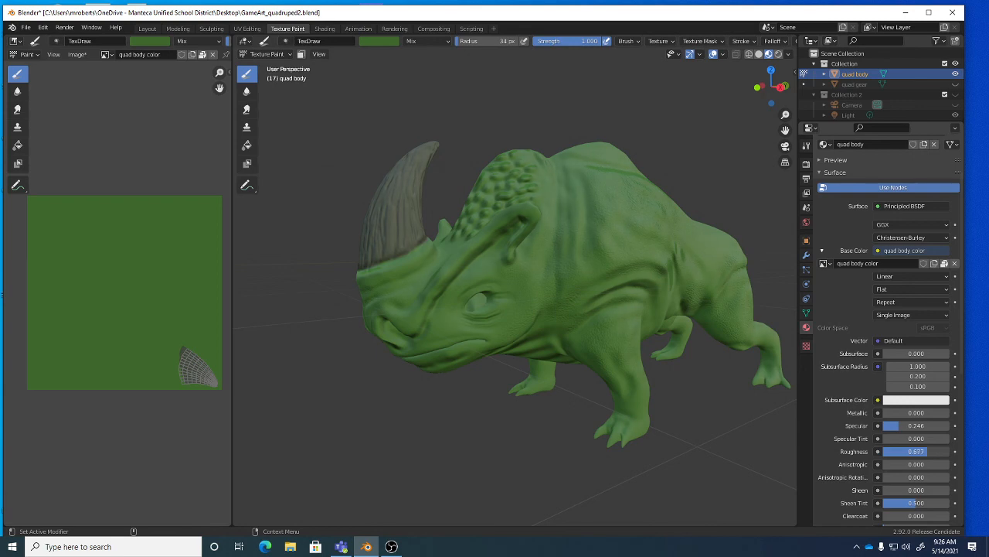
mouse_move(927, 451)
mouse_down()
mouse_move(906, 451)
mouse_move(944, 425)
mouse_move(901, 426)
mouse_up()
key(ctrl+z)
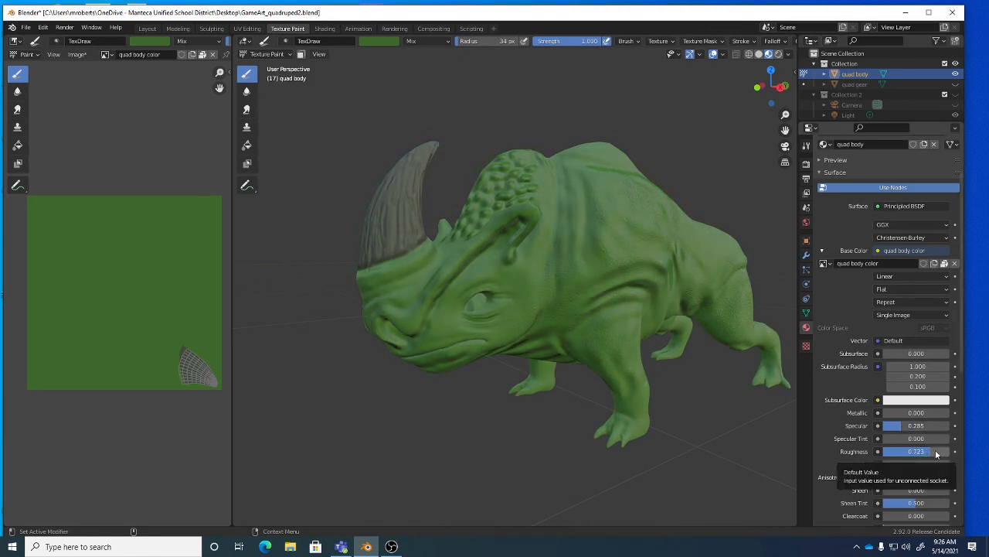
mouse_move(630, 320)
middle_down()
mouse_move(658, 326)
mouse_move(633, 301)
mouse_move(634, 280)
mouse_move(767, 289)
mouse_move(645, 308)
middle_up()
scroll(644, 308, up, 2)
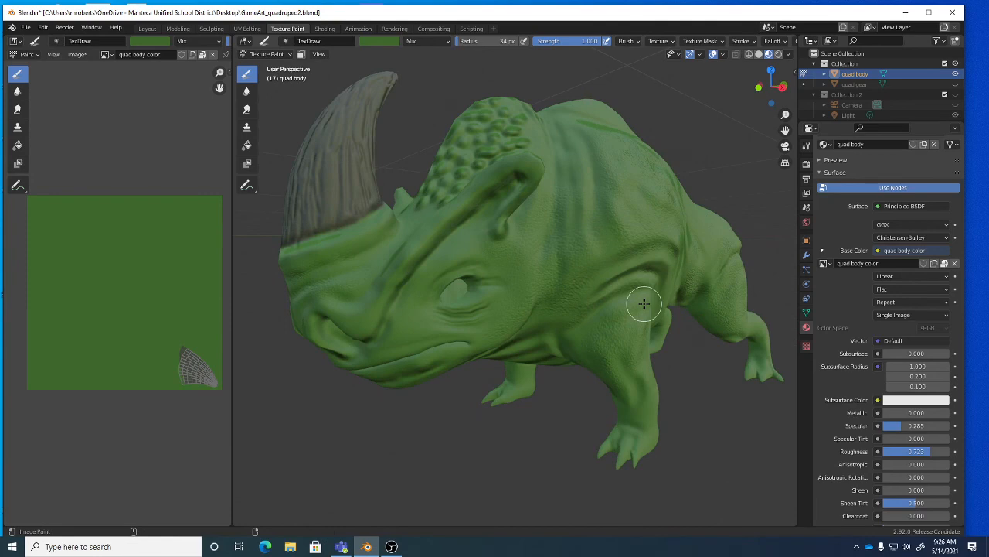
Pack quad body color.png into GameArt_quadruped2.blend, save, and switch to OBS.
key(ctrl+s)
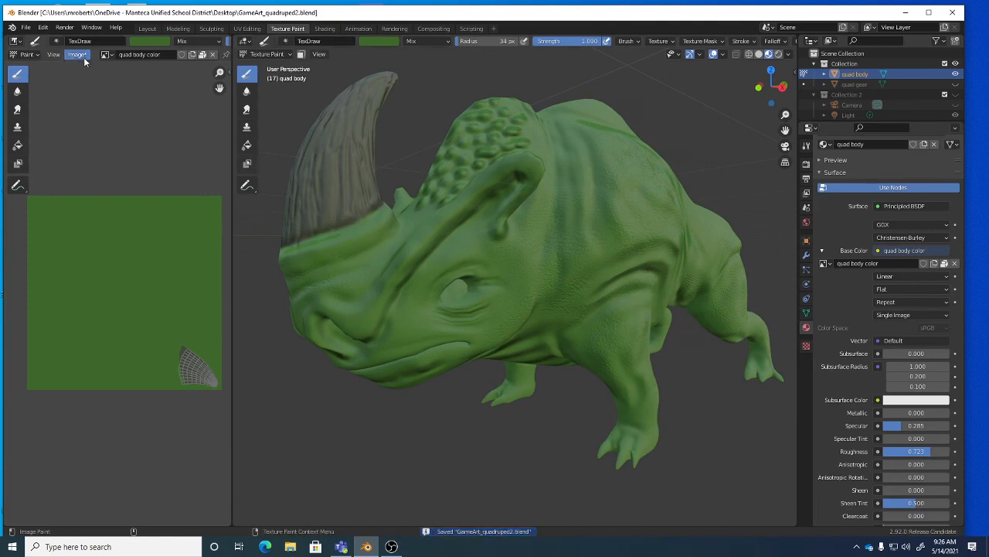
click(84, 57)
click(106, 134)
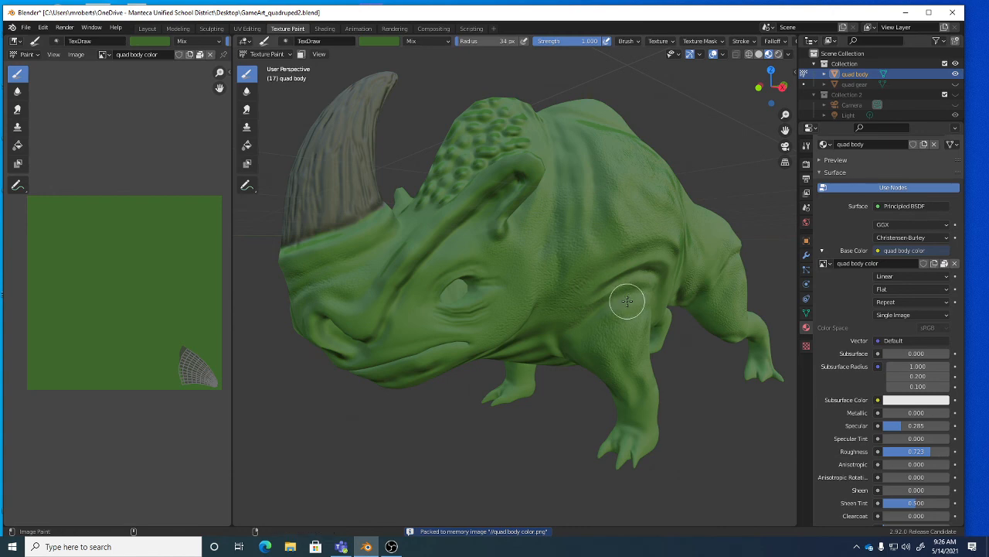
key(ctrl+s)
middle_drag(634, 303, 626, 303)
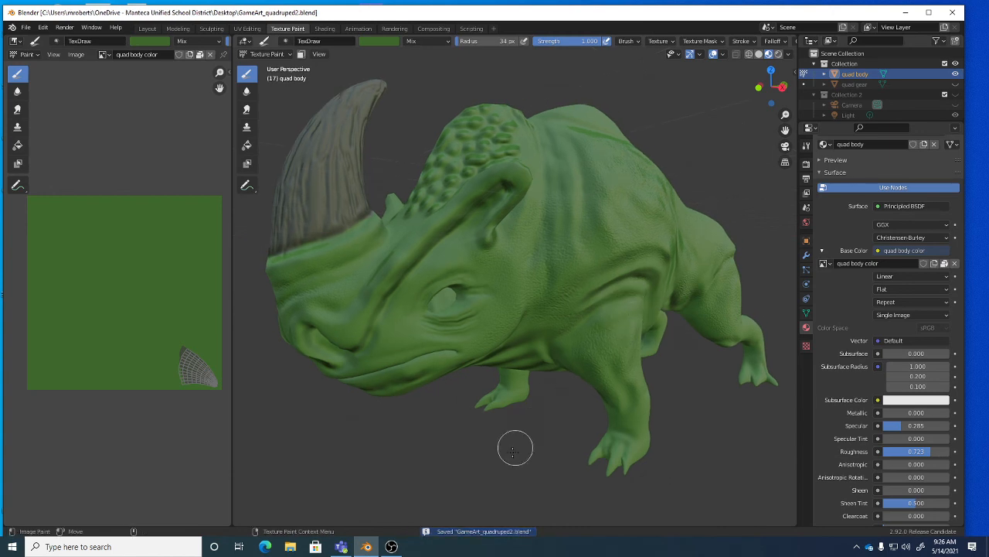
click(392, 547)
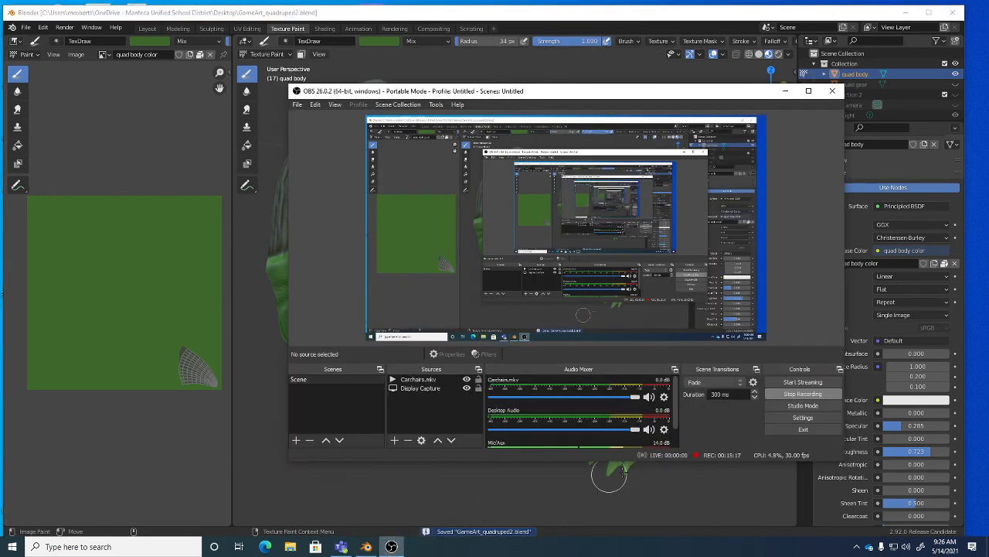